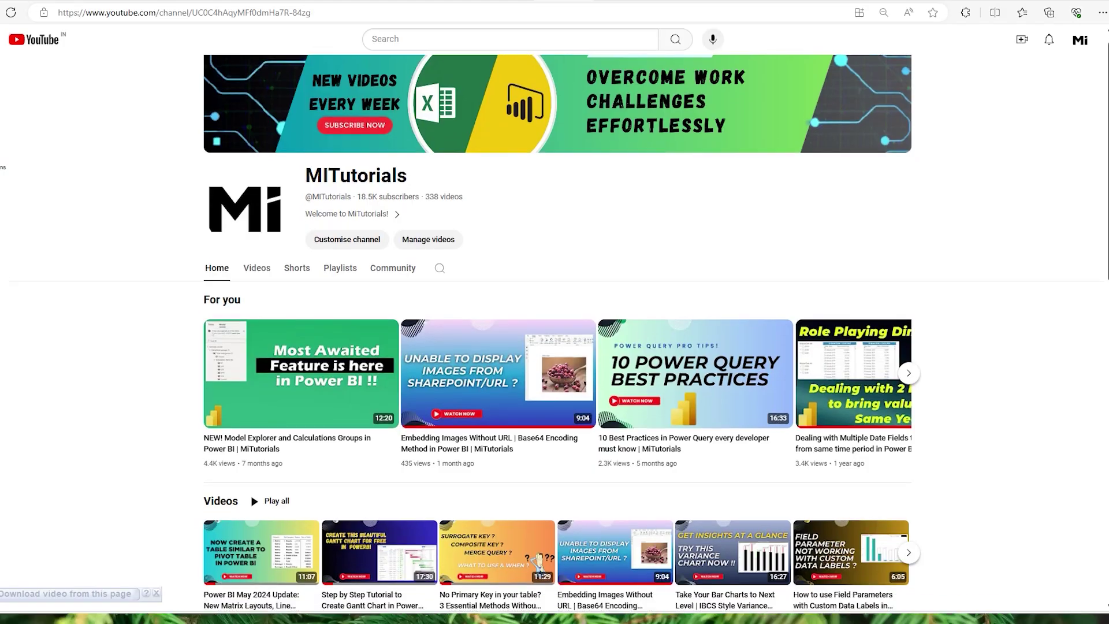
scroll(555, 347, down, 4)
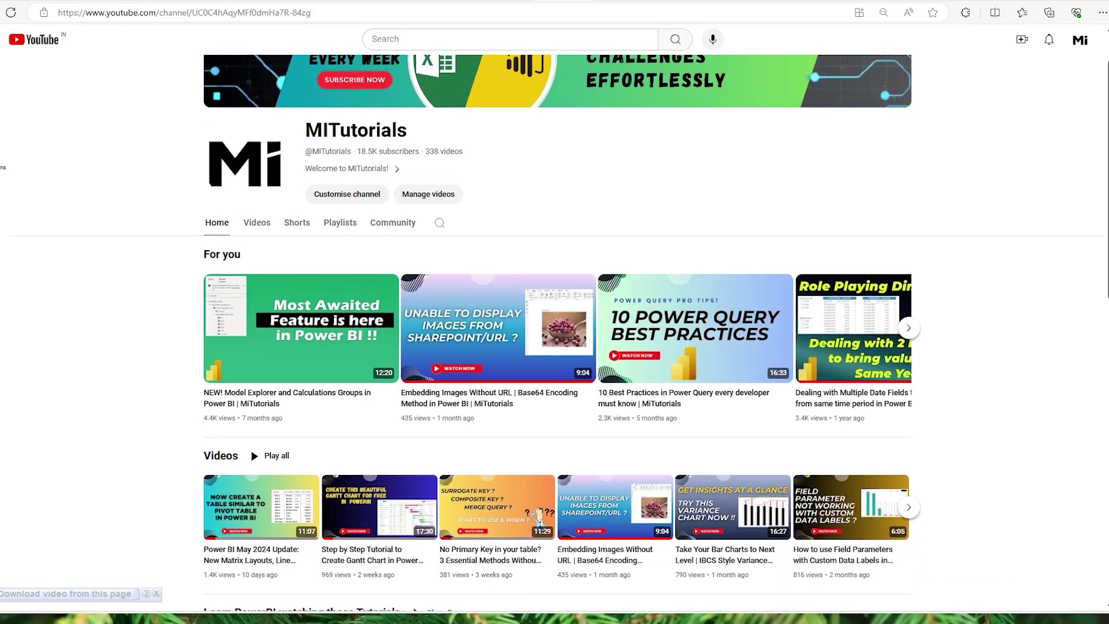
scroll(555, 346, down, 2)
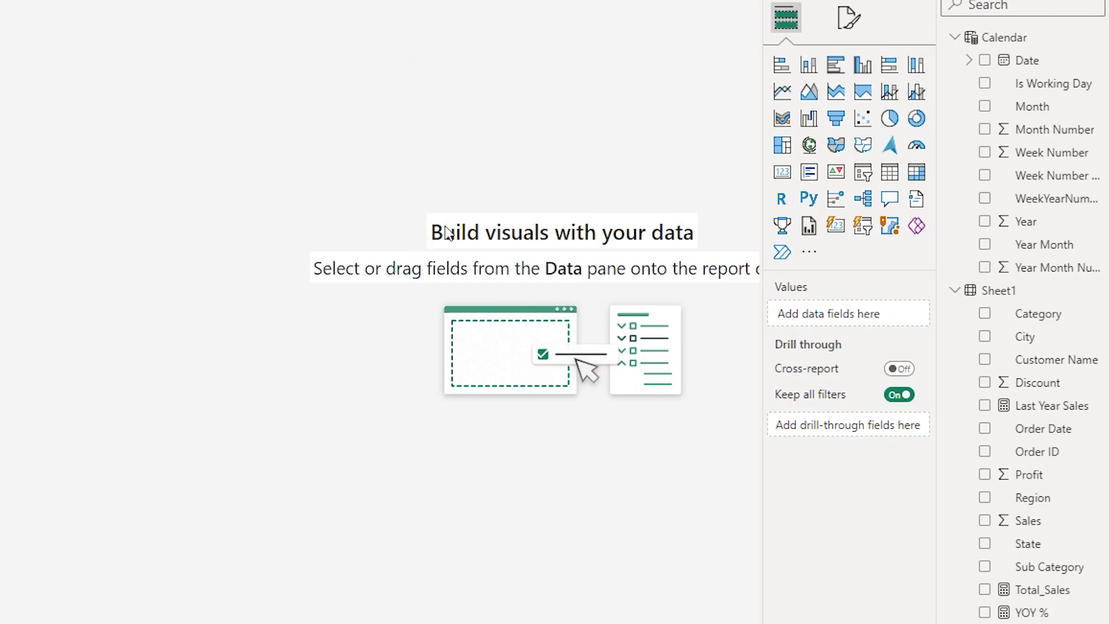
- Create a table of Category, Region and Total_Sales on the blank report page, and enlarge it
click(985, 313)
click(986, 498)
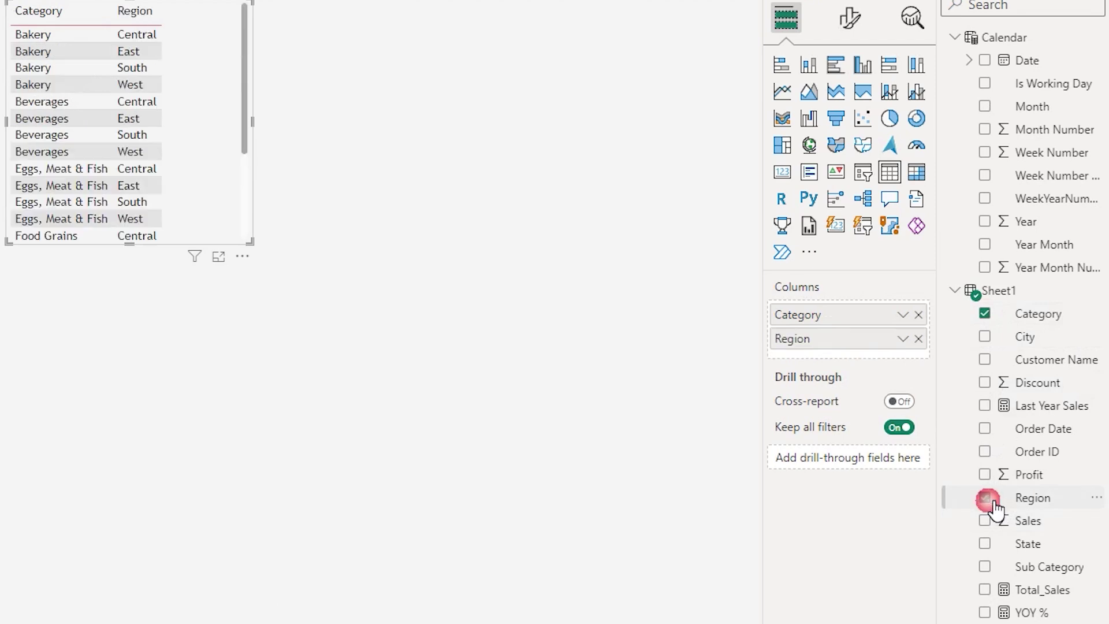
click(986, 589)
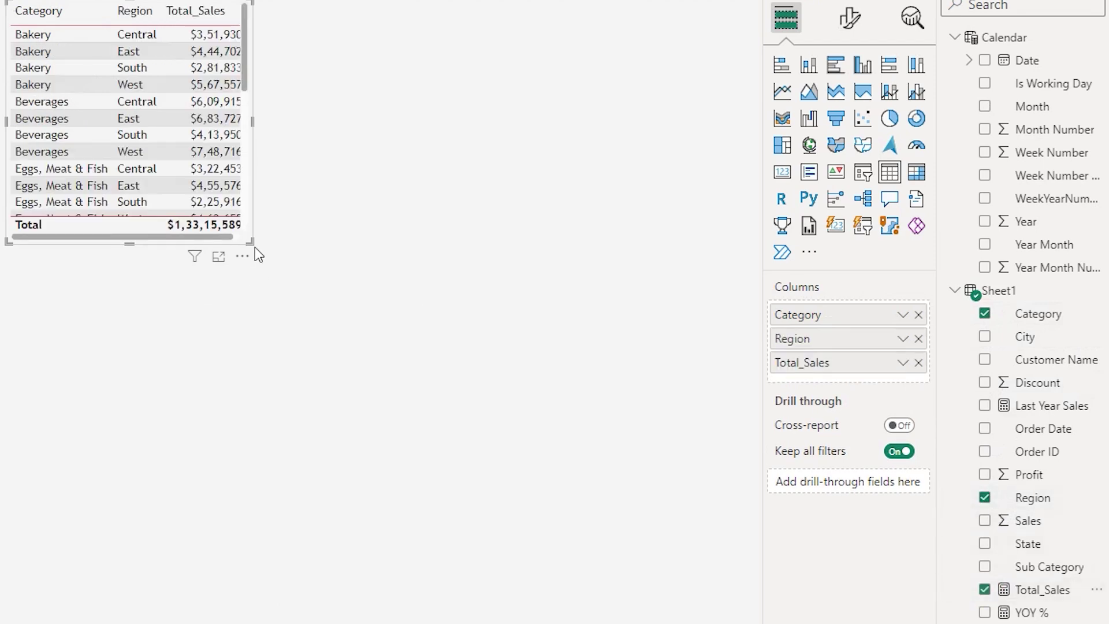
drag(252, 244, 629, 445)
click(668, 298)
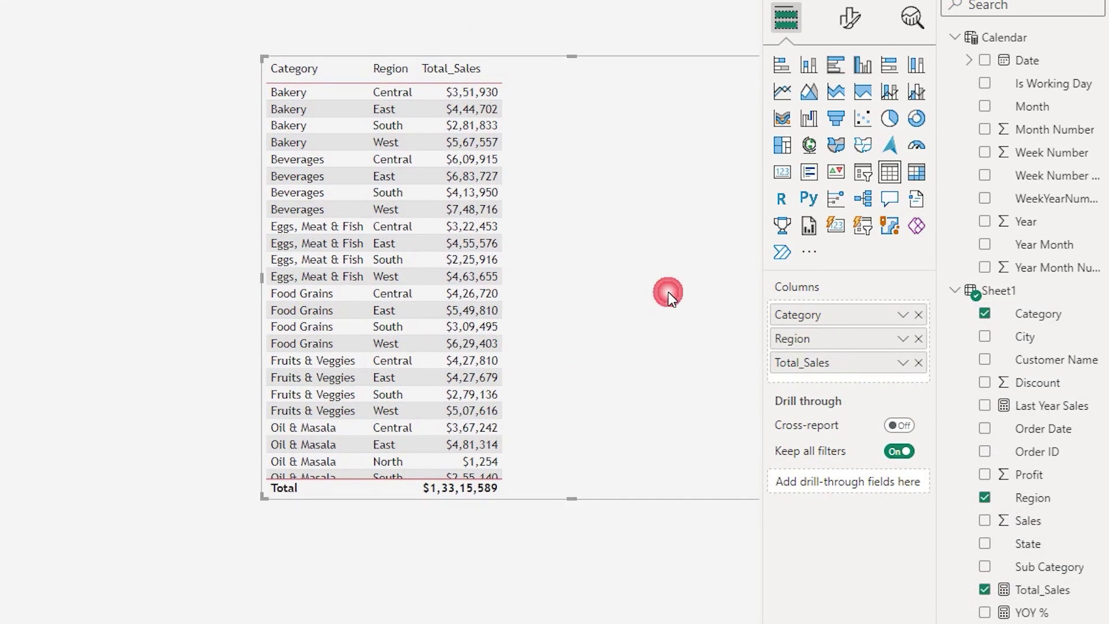
- Convert the table to a matrix and move Region from the columns into the rows beneath Category
click(916, 171)
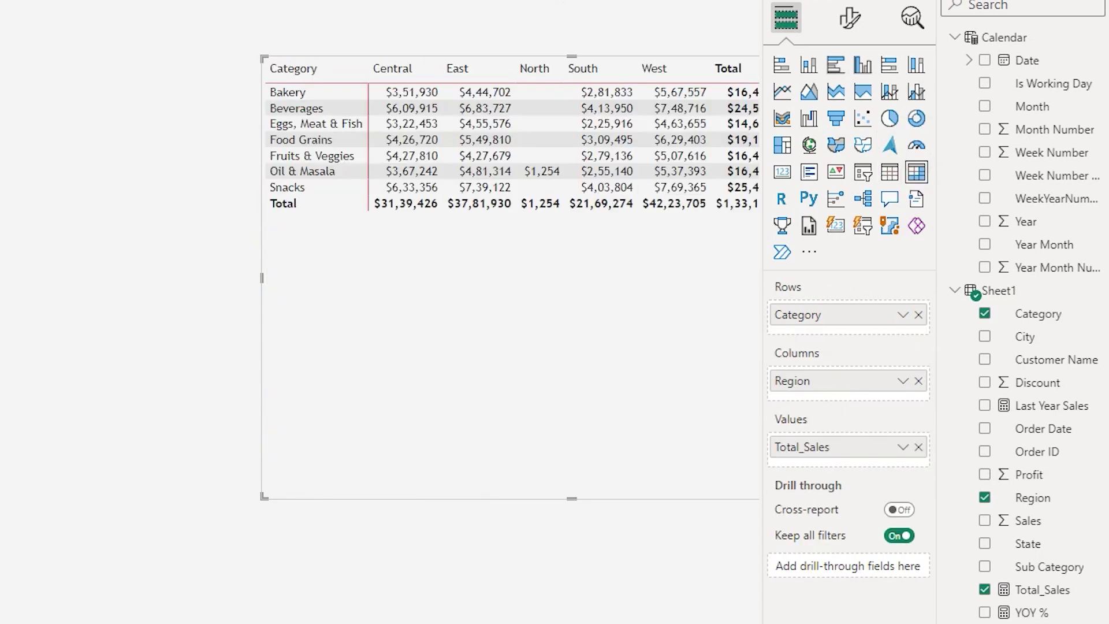
drag(821, 393, 816, 334)
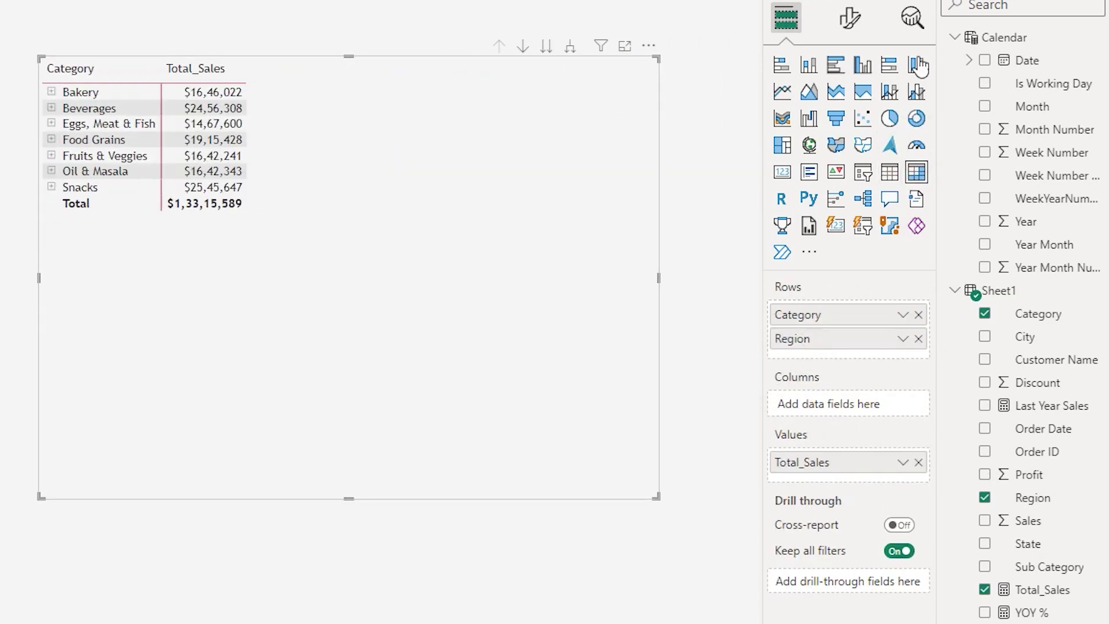
- Apply the Minimal style preset to the matrix
click(849, 20)
click(781, 162)
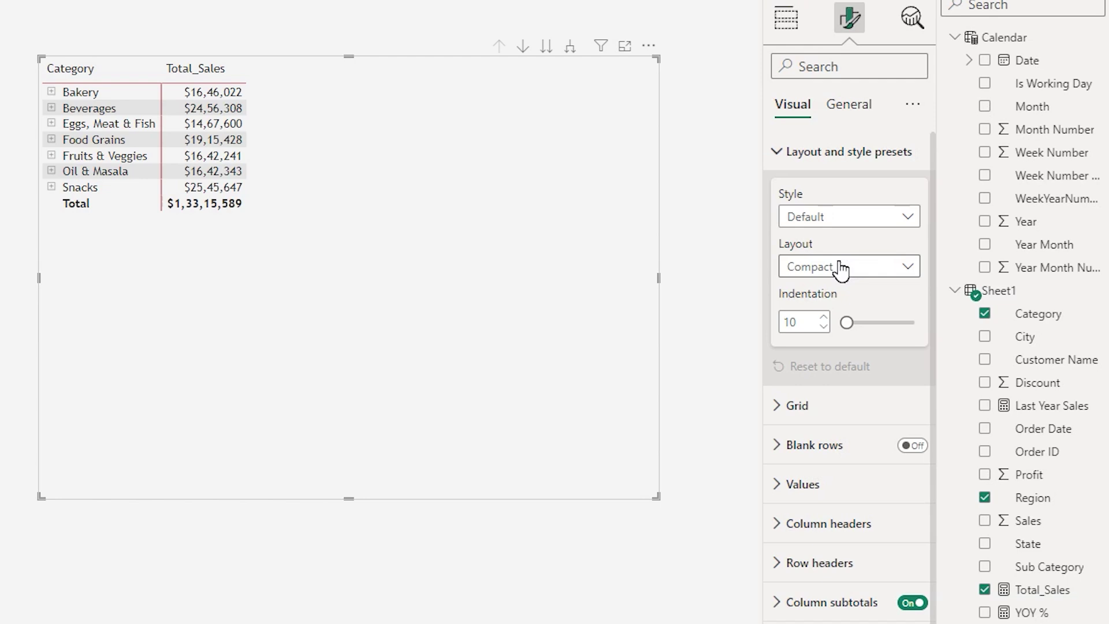
click(836, 224)
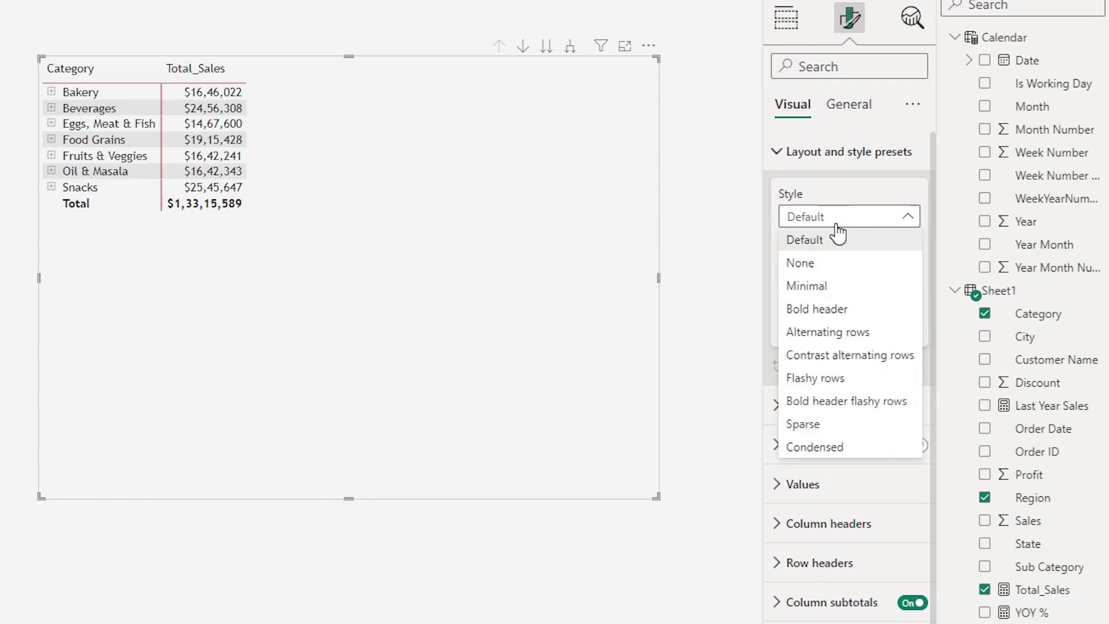
click(832, 287)
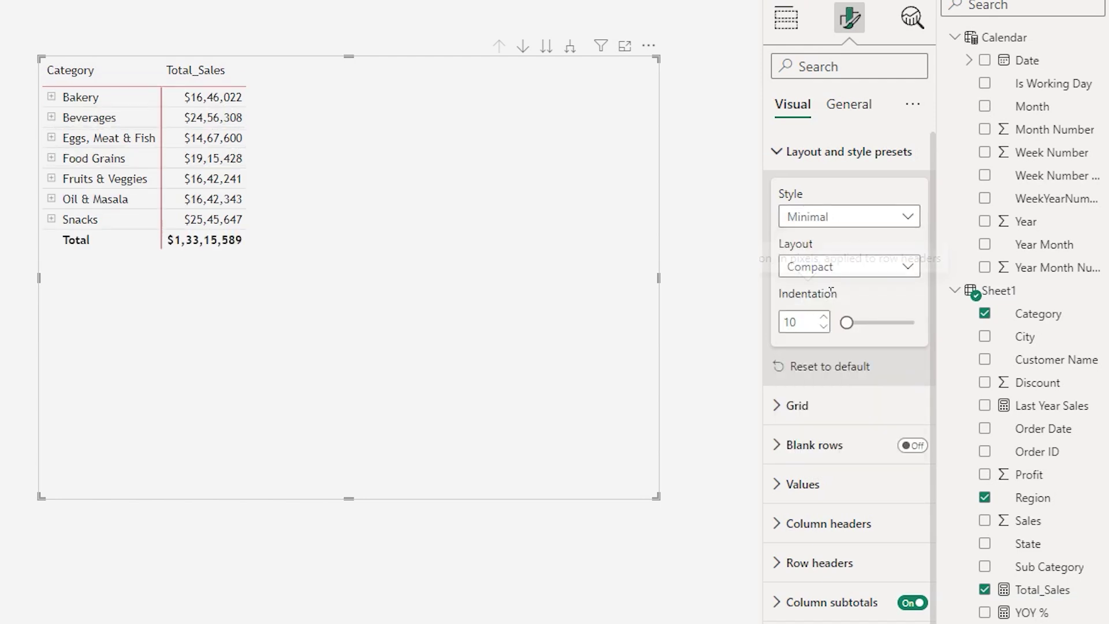
- Expand all row levels of the matrix to show the regions under every category
right_click(95, 109)
click(114, 118)
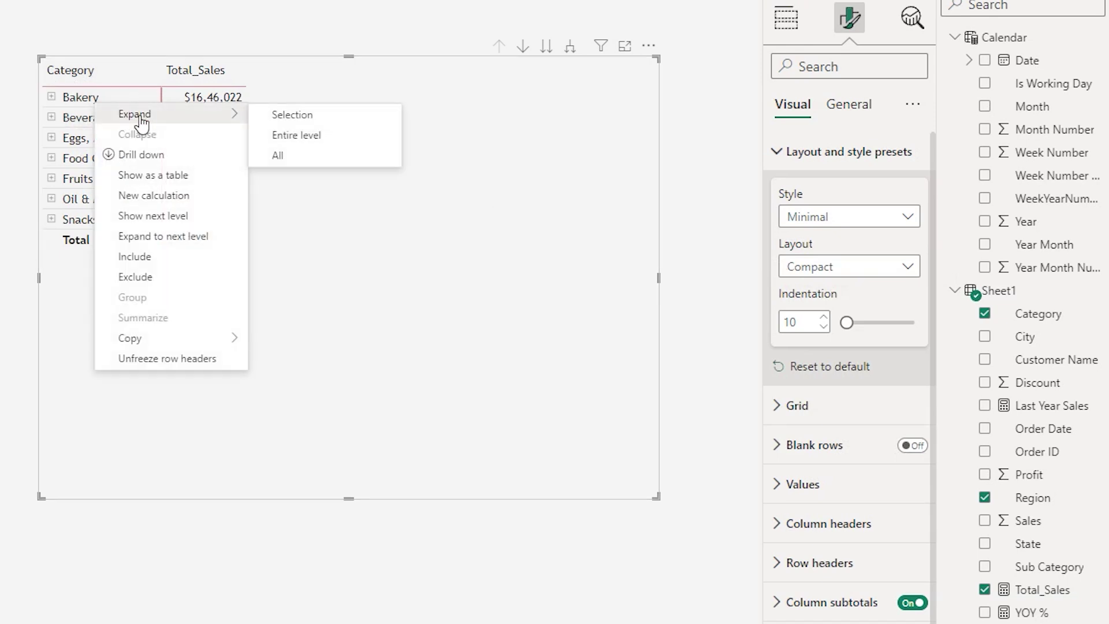
click(299, 157)
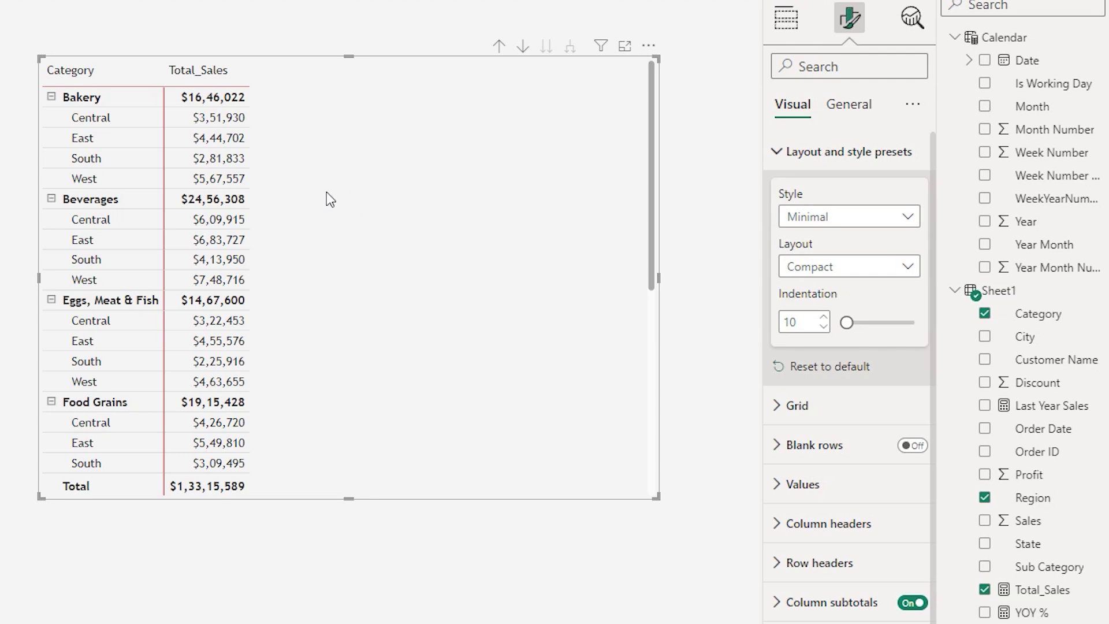
- Set the matrix layout to Tabular and turn off its row subtotals
click(844, 280)
click(838, 337)
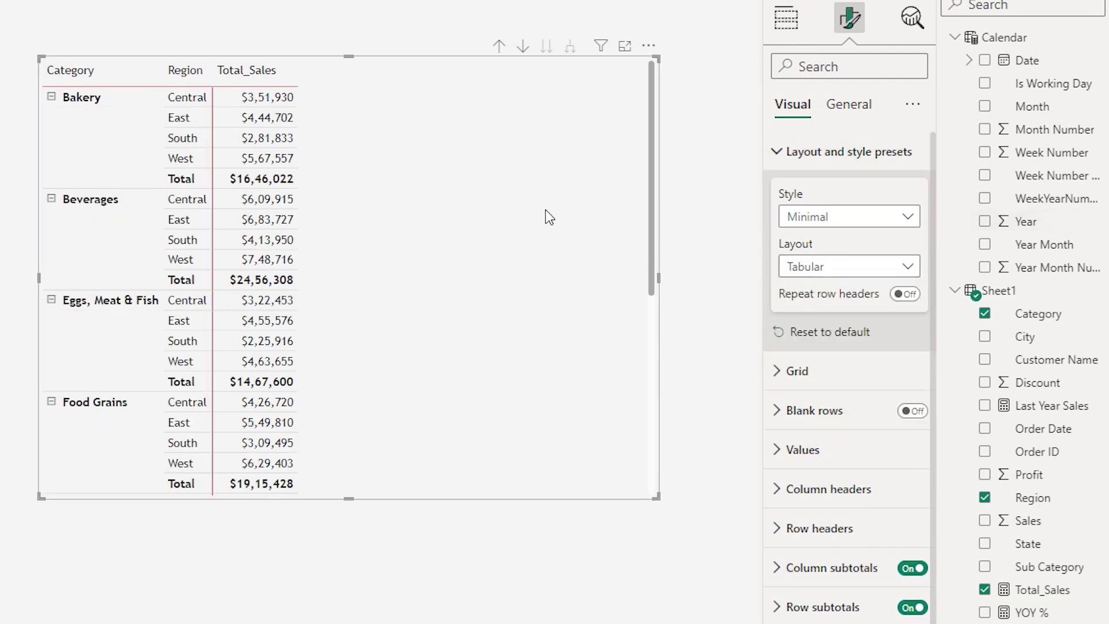
click(912, 607)
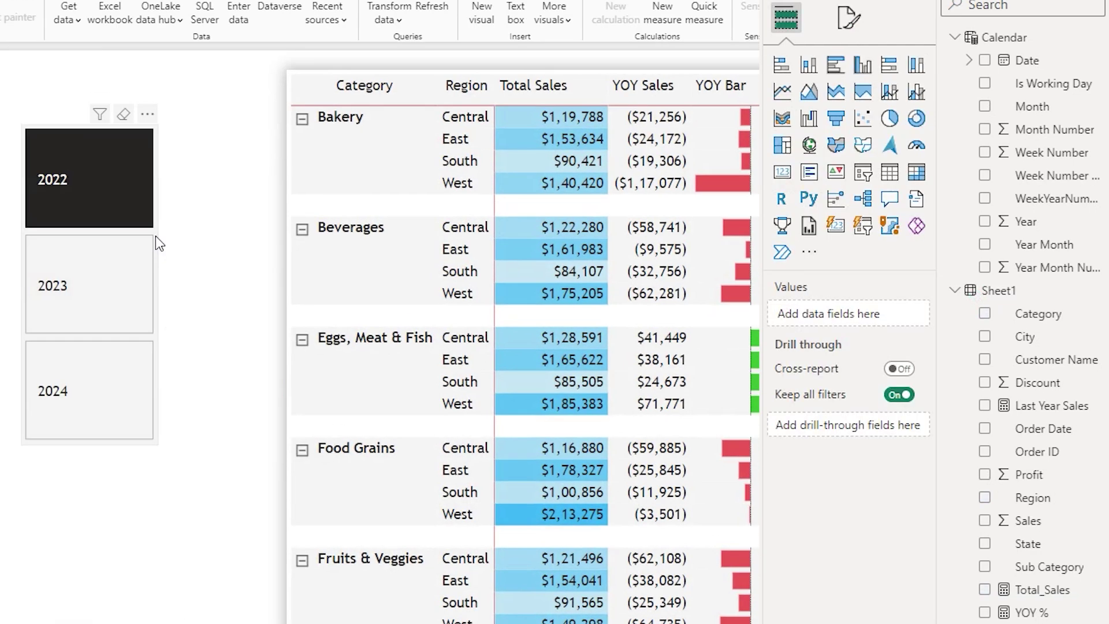
- Copy the year slicer from the finished report page onto the new matrix page, and shift the matrix away from the slicer
click(156, 236)
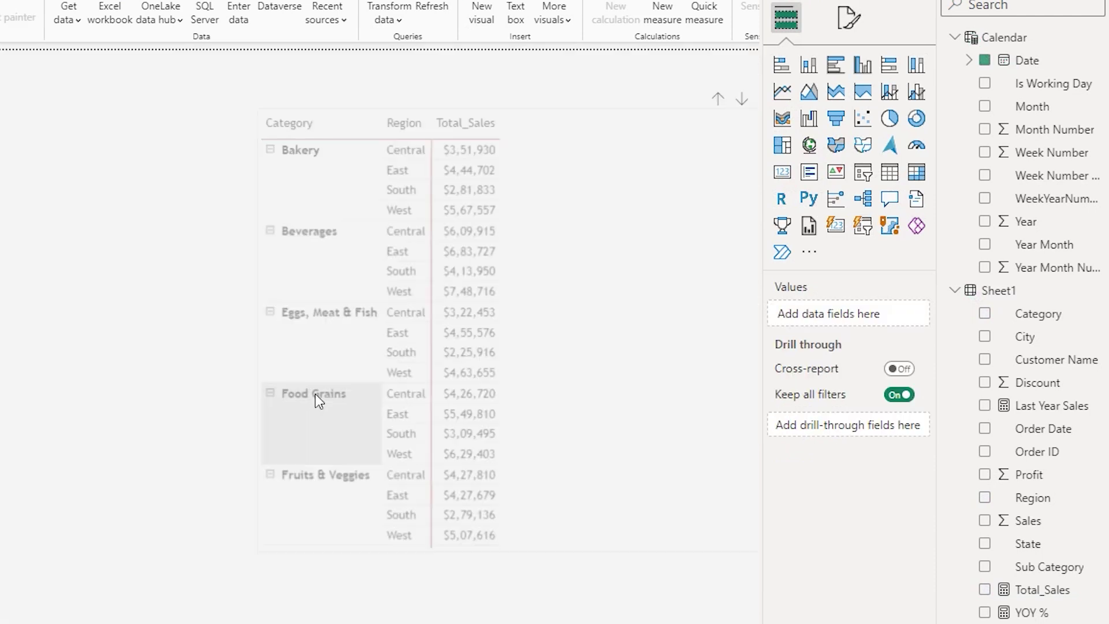
key(ctrl+v)
click(757, 392)
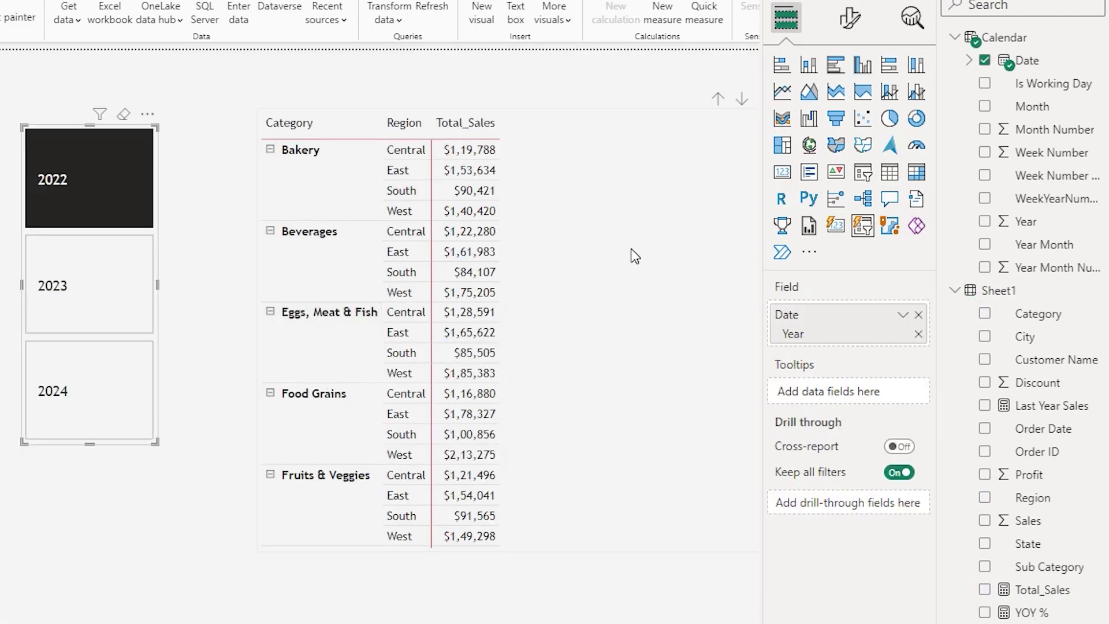
click(651, 178)
drag(651, 178, 730, 191)
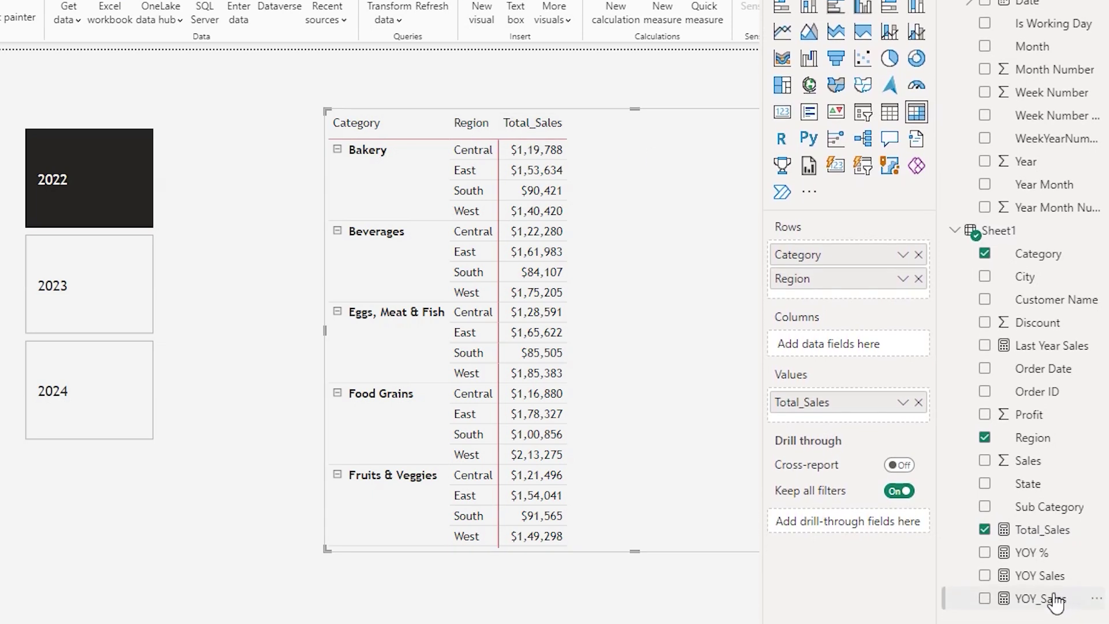
- Examine the formulas of the YOY_Sales, YOY Sales and Last Year Sales measures, enlarging the formula text
click(1049, 581)
click(1051, 600)
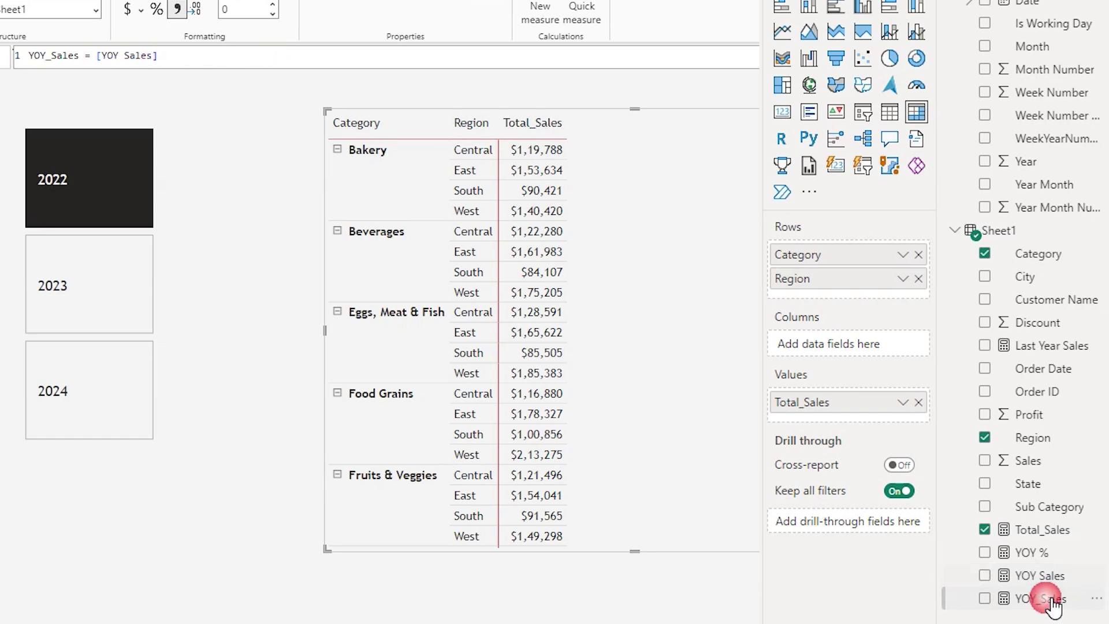
click(1046, 563)
click(1047, 578)
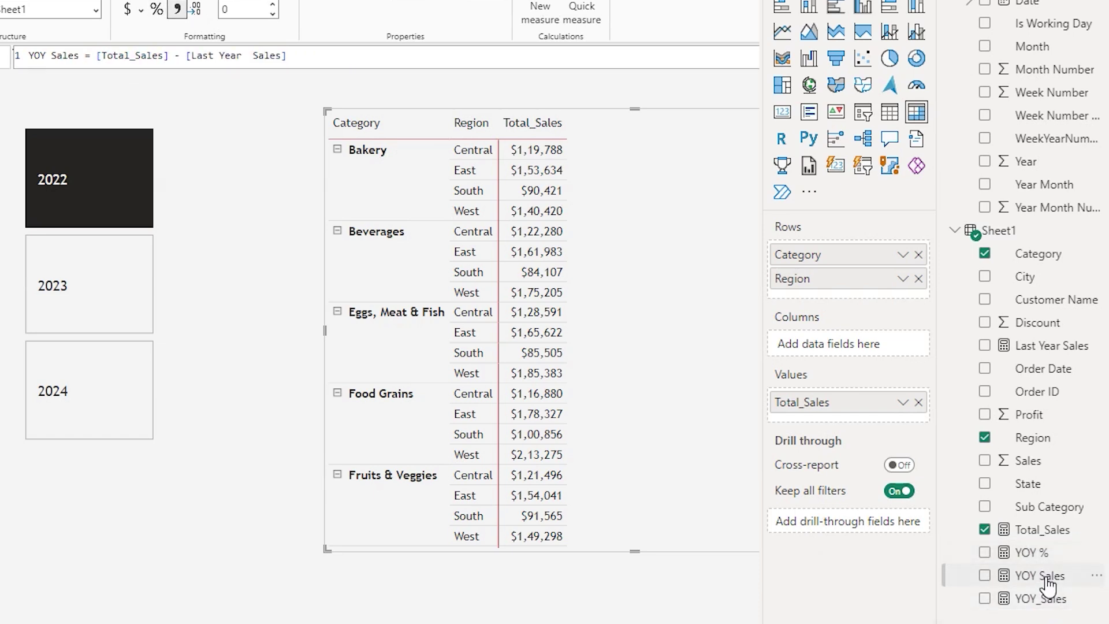
click(1048, 346)
click(561, 64)
scroll(562, 64, up, 2)
scroll(617, 69, up, 2)
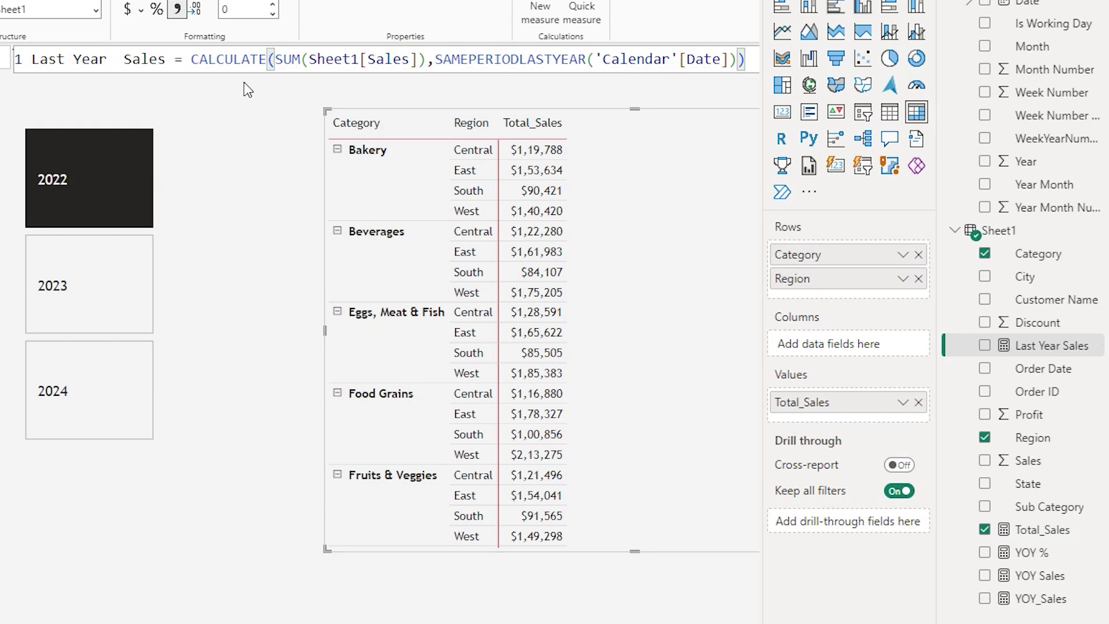
drag(201, 69, 722, 60)
click(446, 69)
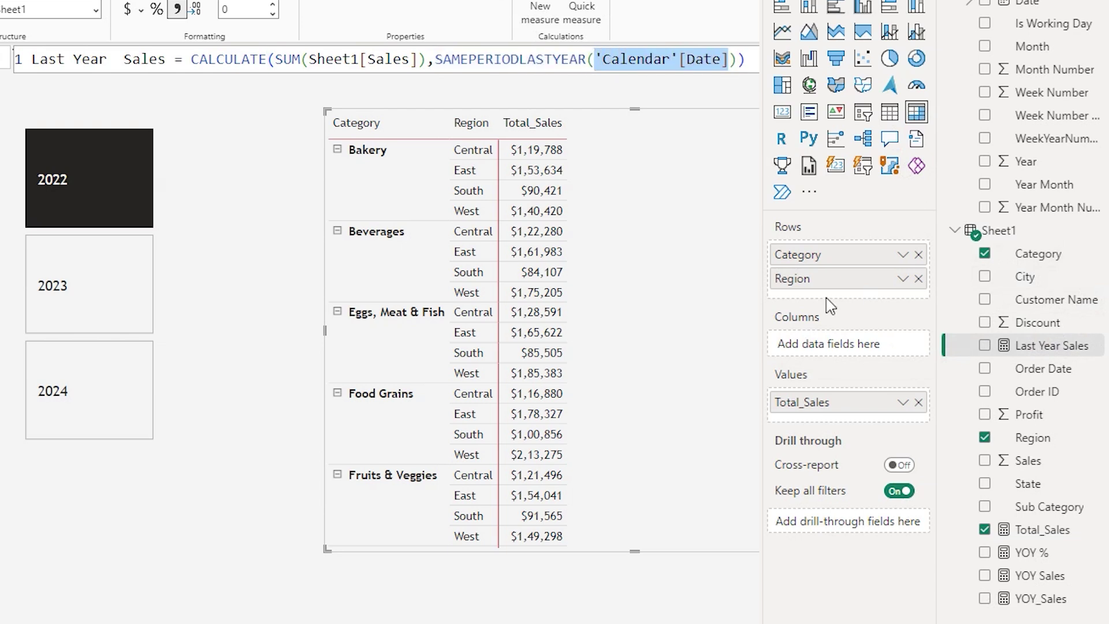
click(1051, 348)
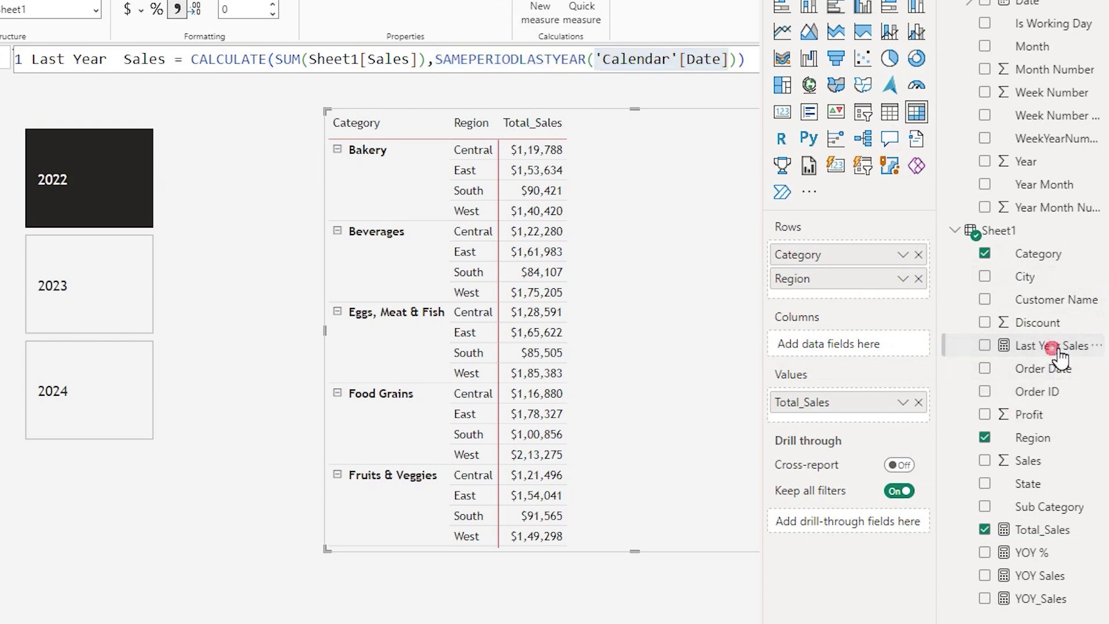
- Review the YOY Sales formula and add the YOY Sales measure to the matrix values
click(1040, 602)
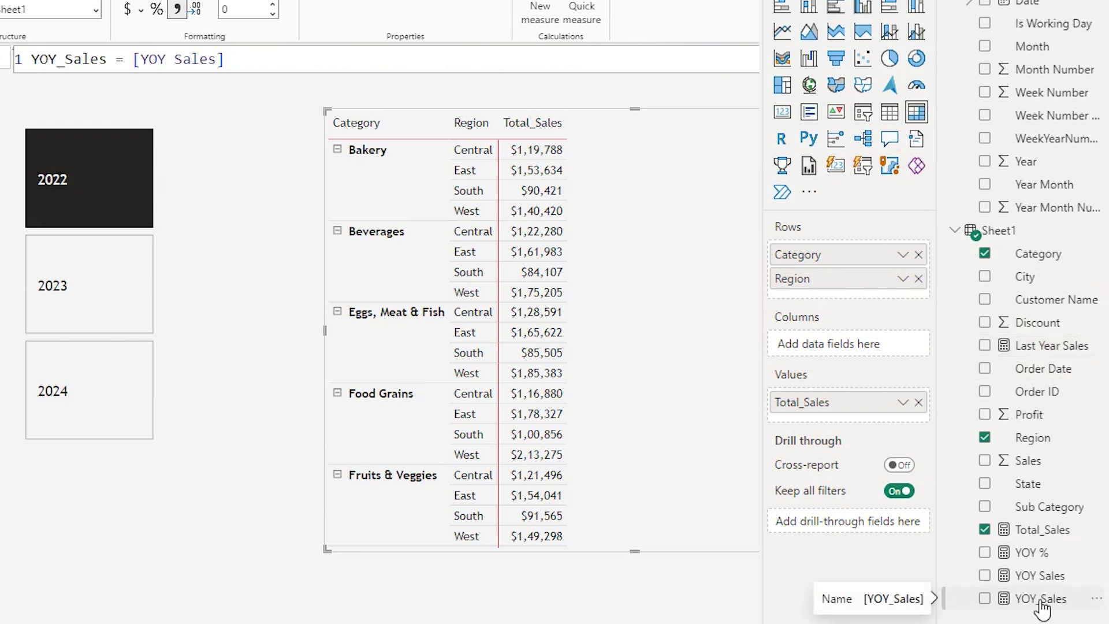
click(1037, 577)
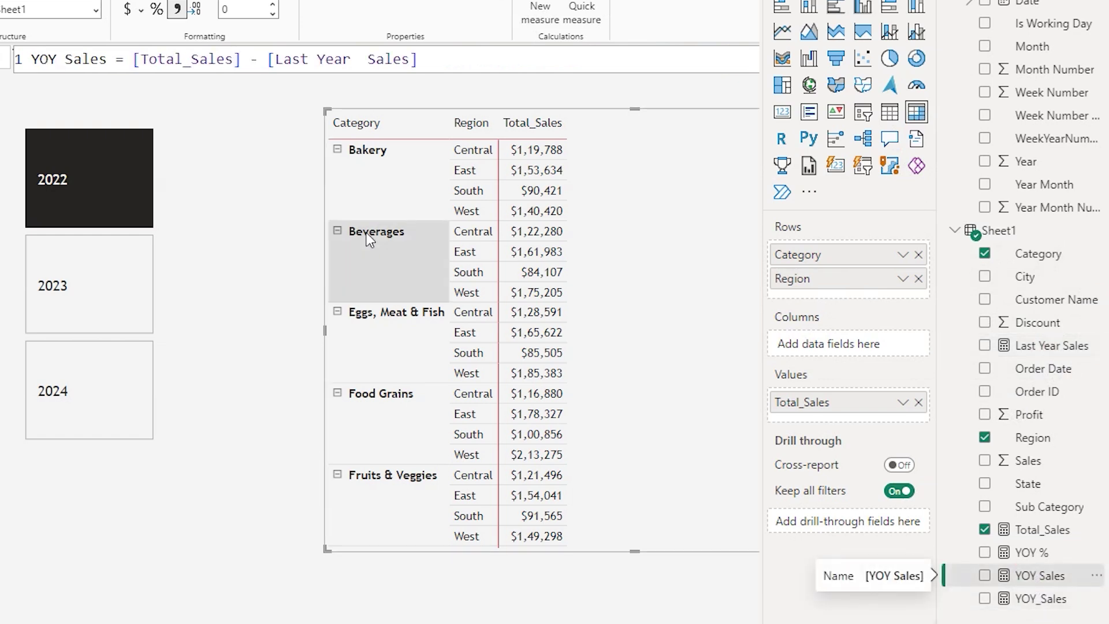
drag(134, 64, 418, 64)
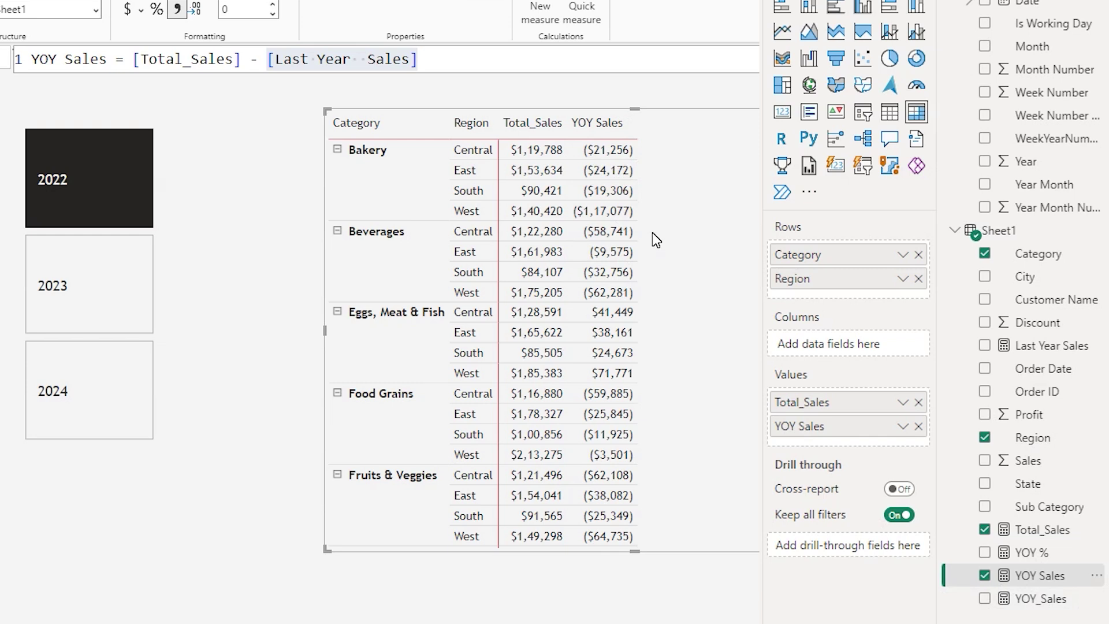
- Review the YOY % formula and add the YOY % measure to the matrix values after YOY Sales
click(1040, 529)
click(1032, 552)
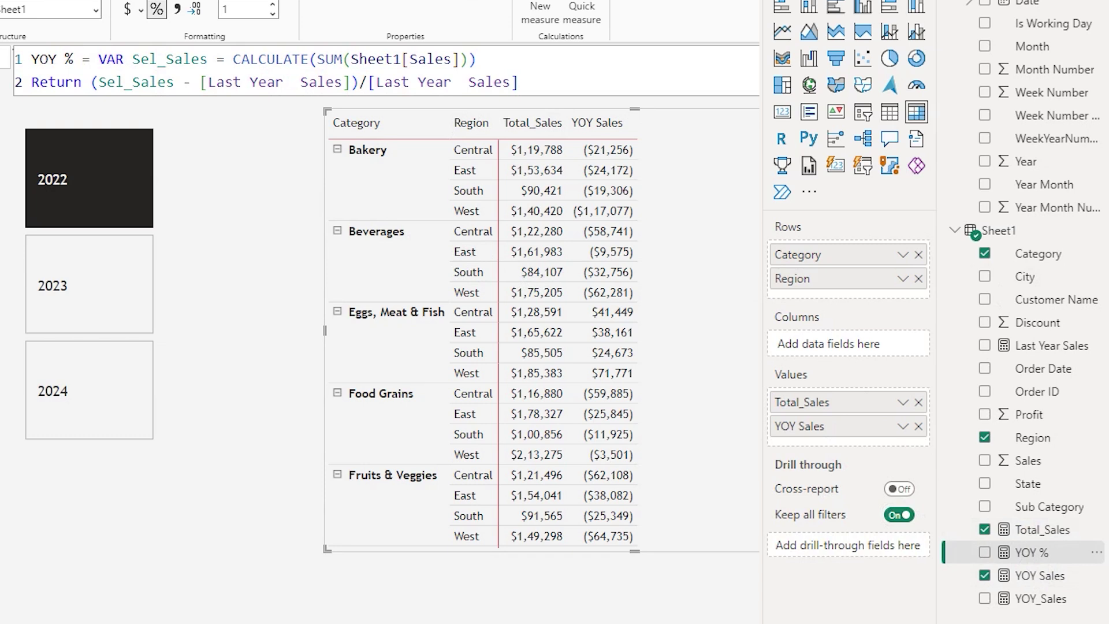
drag(1034, 552, 739, 281)
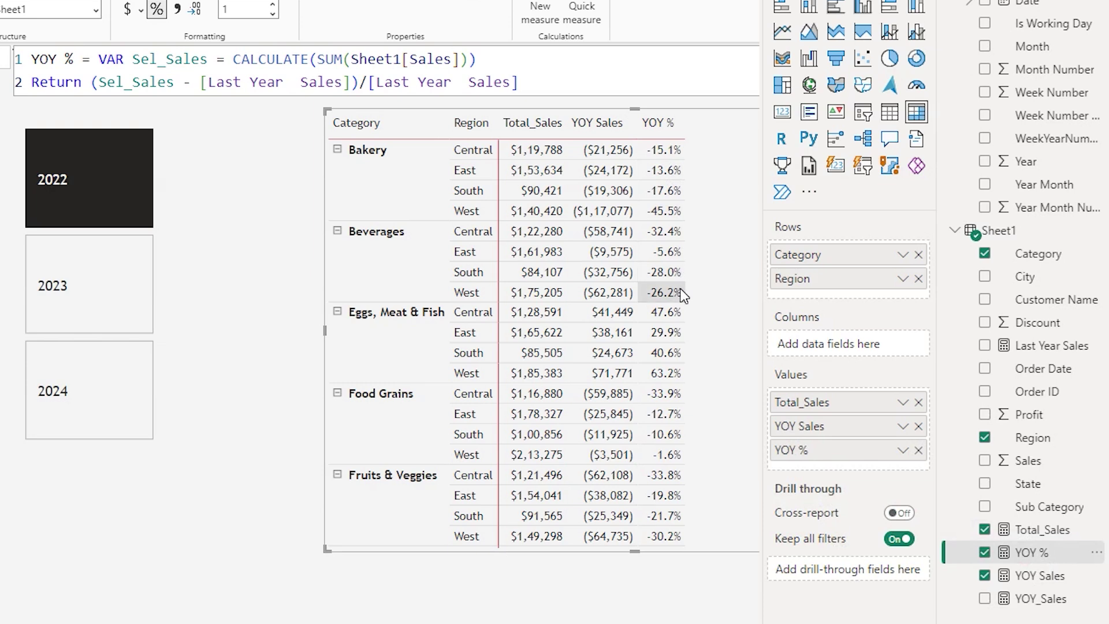
key(Escape)
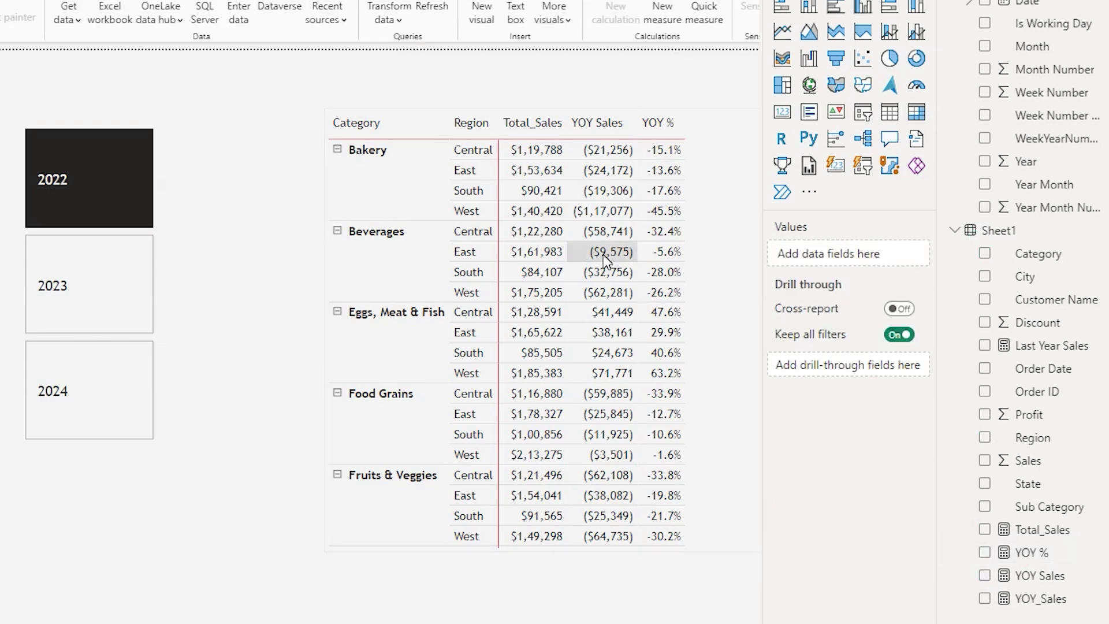
- Start gradient background color formatting for the matrix's Total_Sales values, and set the lowest-value color to #C7E6F3
click(658, 254)
right_click(864, 401)
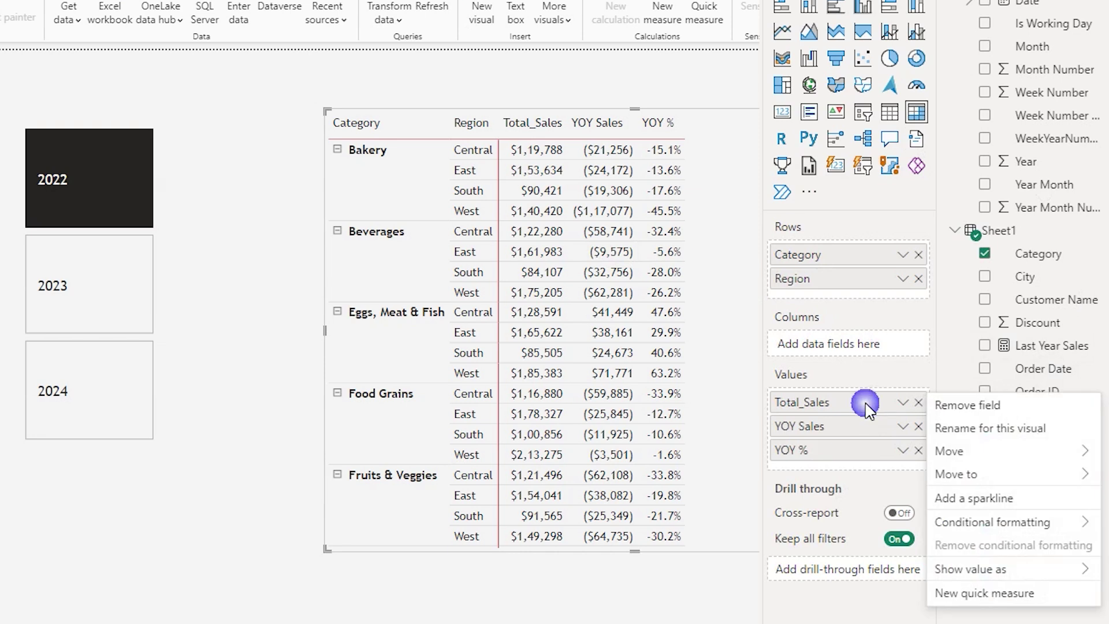
mouse_move(1016, 535)
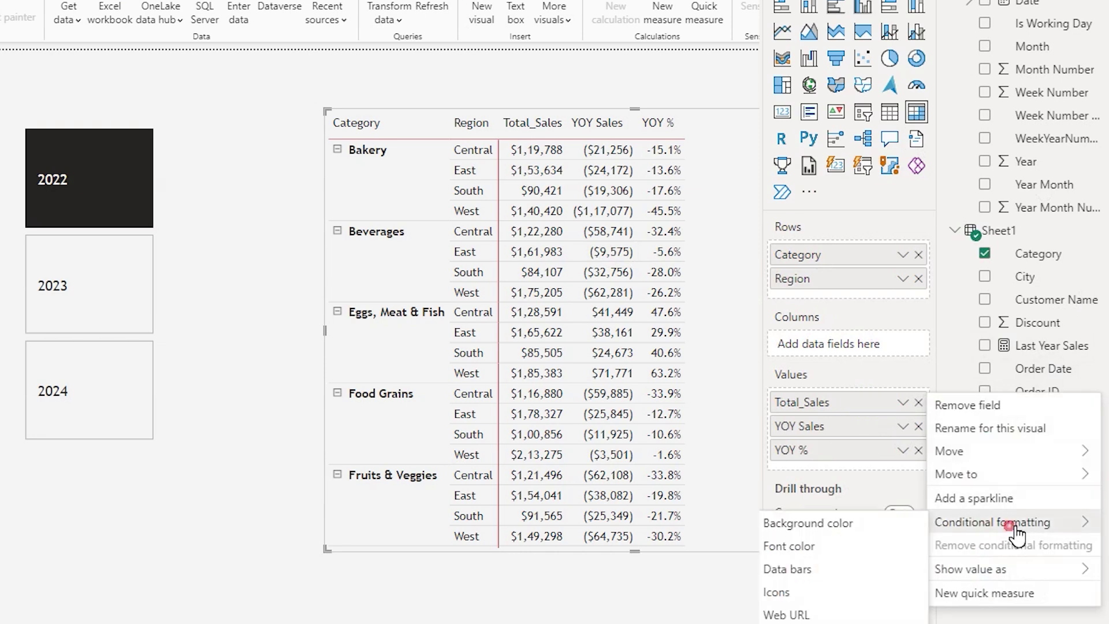
click(869, 526)
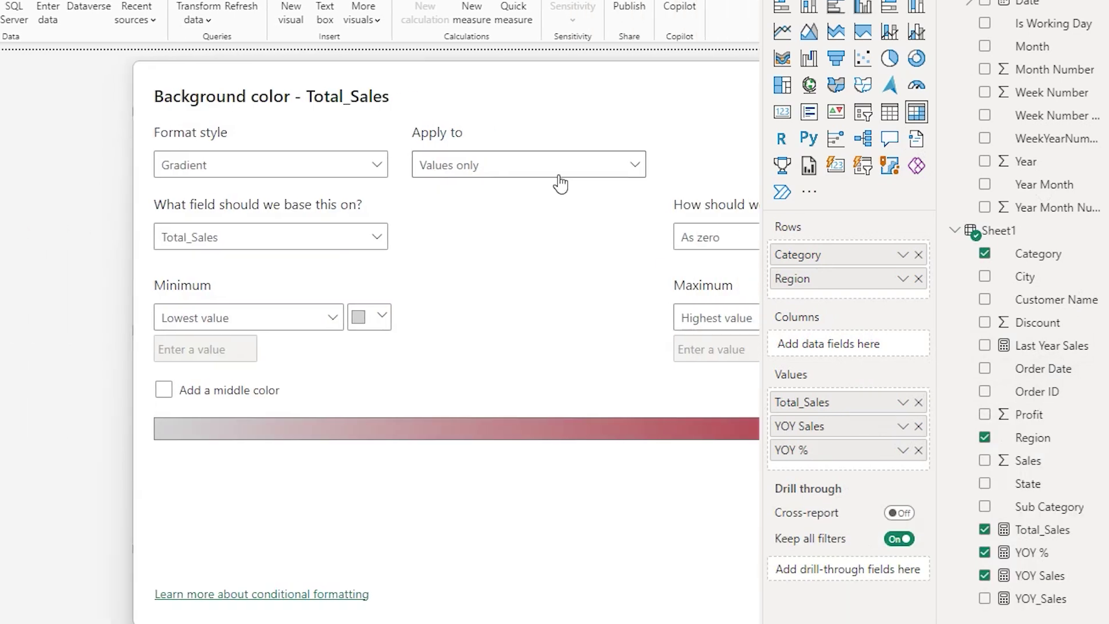
click(229, 319)
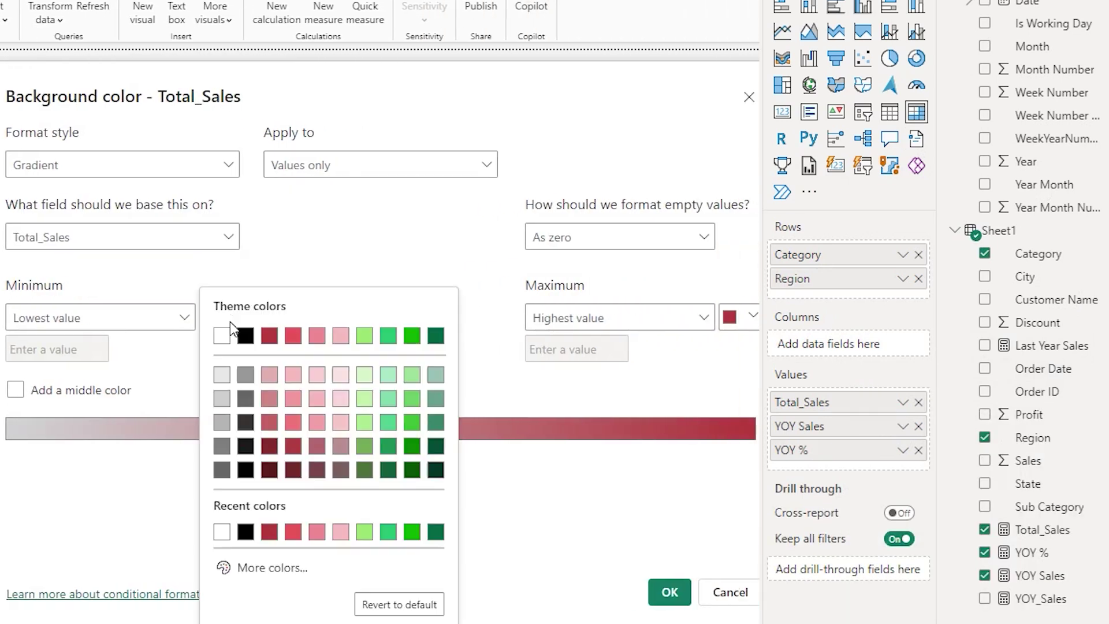
click(283, 567)
text(#C7E6F3)
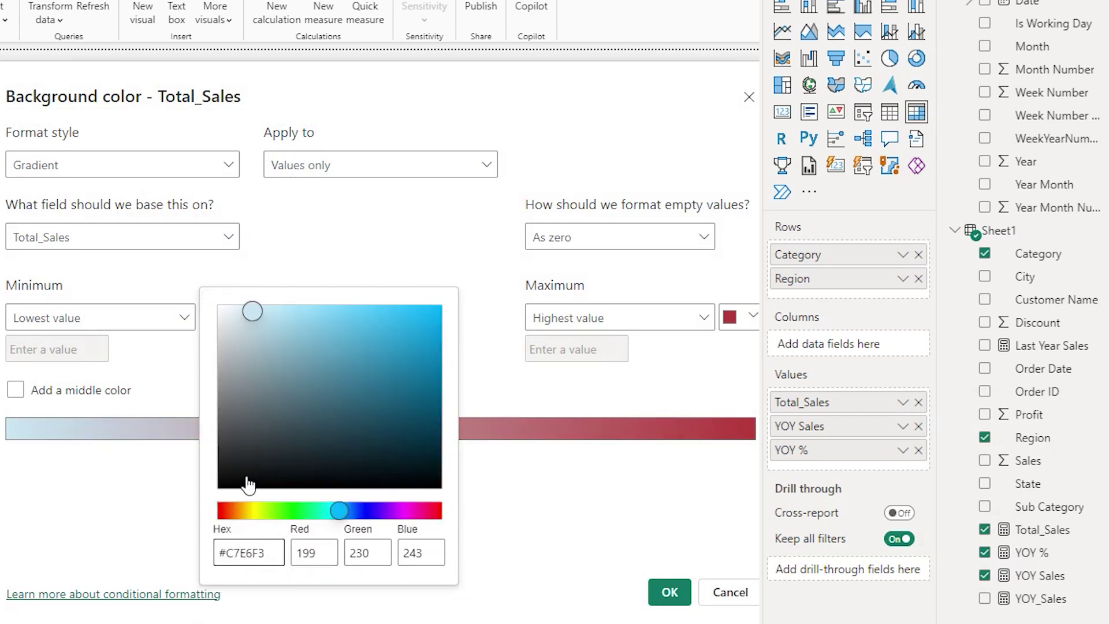
click(493, 369)
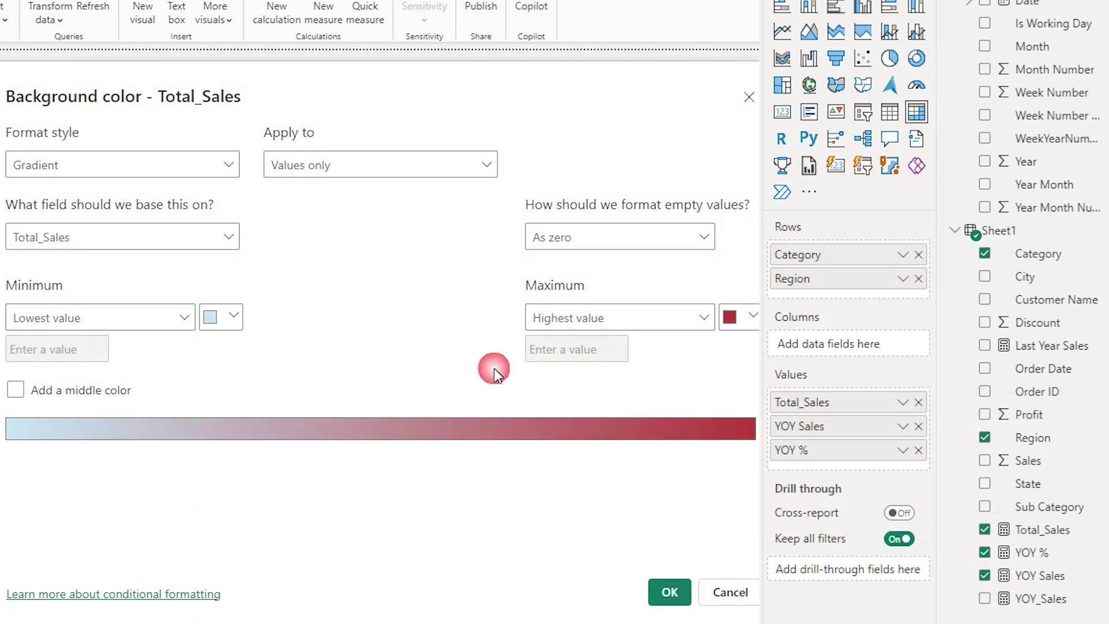
- Set the highest-value color of the Total_Sales background gradient to #3BB7F6 and apply the formatting
click(753, 316)
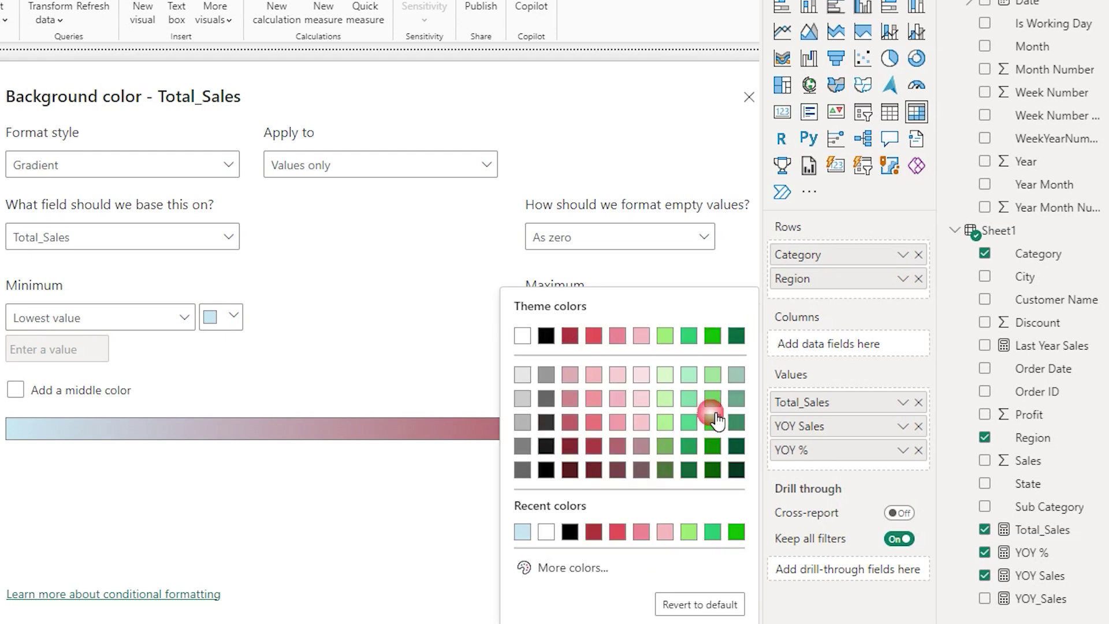
click(562, 567)
text(#3BB7F6)
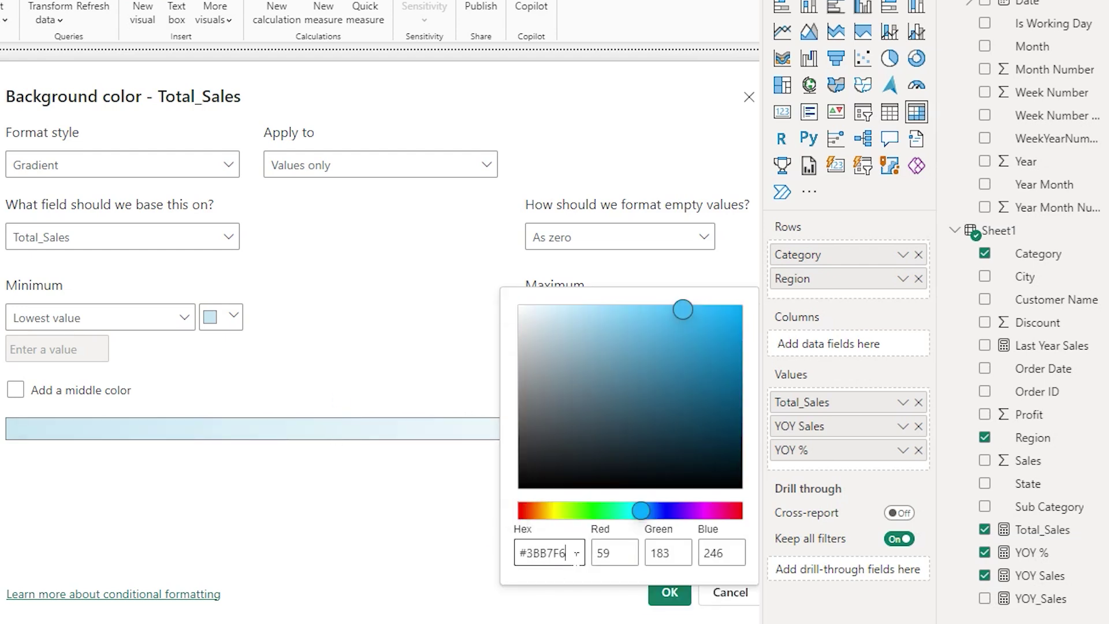
click(428, 416)
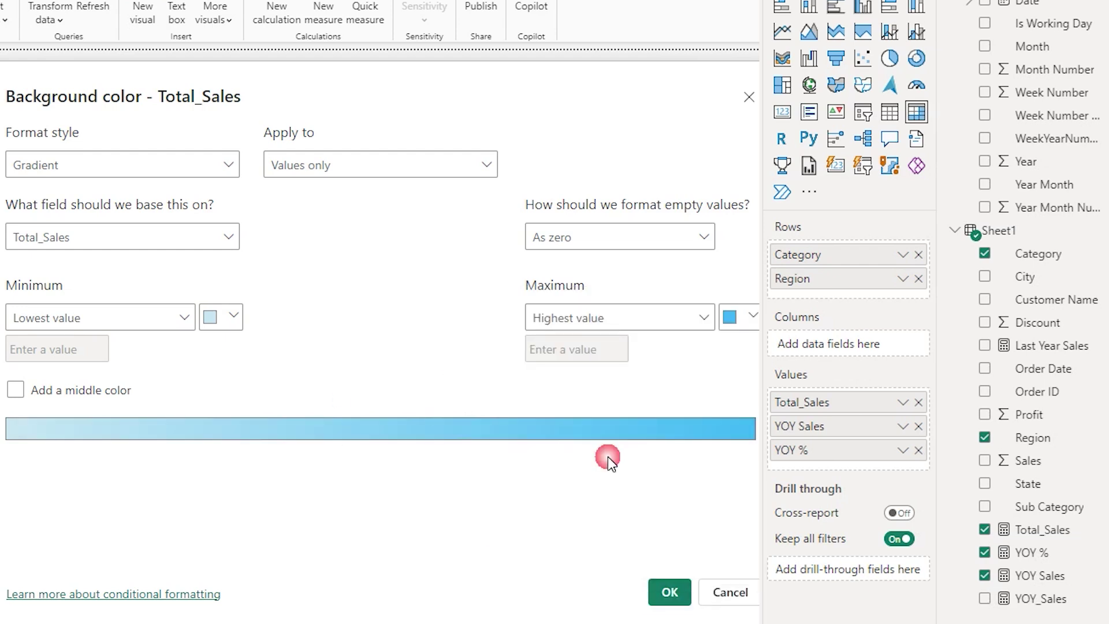
click(670, 594)
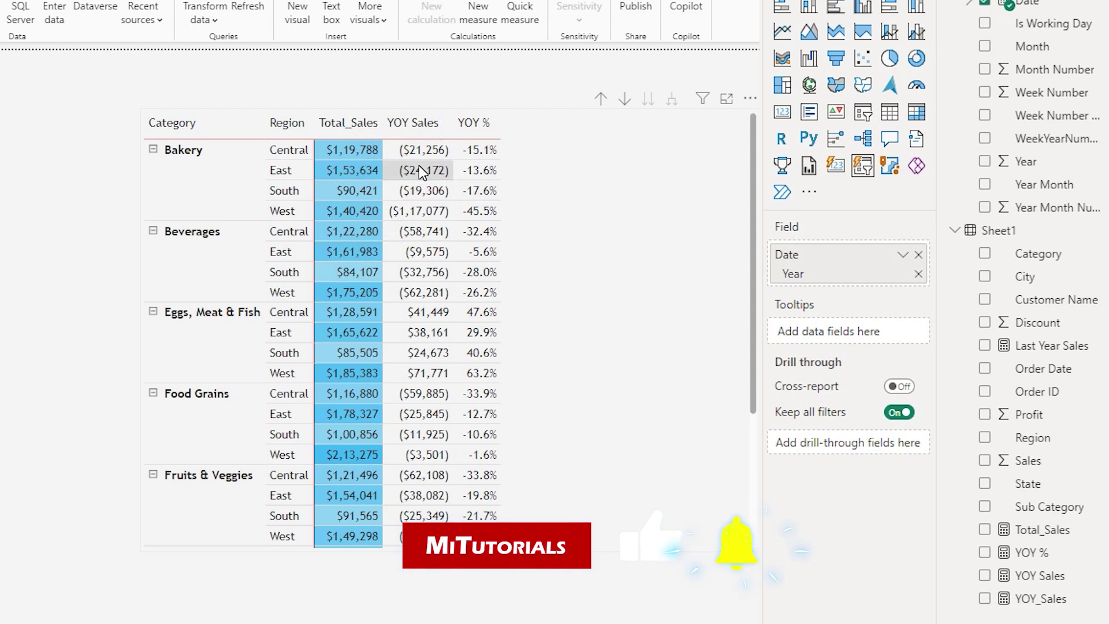
- Apply data bars to the matrix's YOY Sales values, with green positive bars and red negative bars
click(549, 181)
right_click(834, 433)
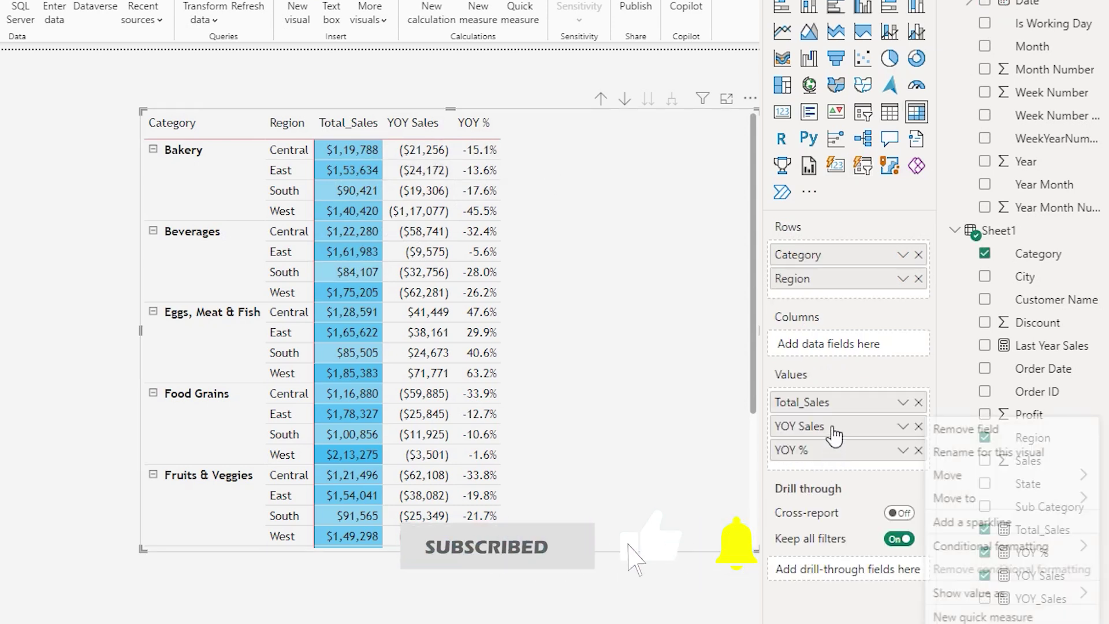
mouse_move(936, 546)
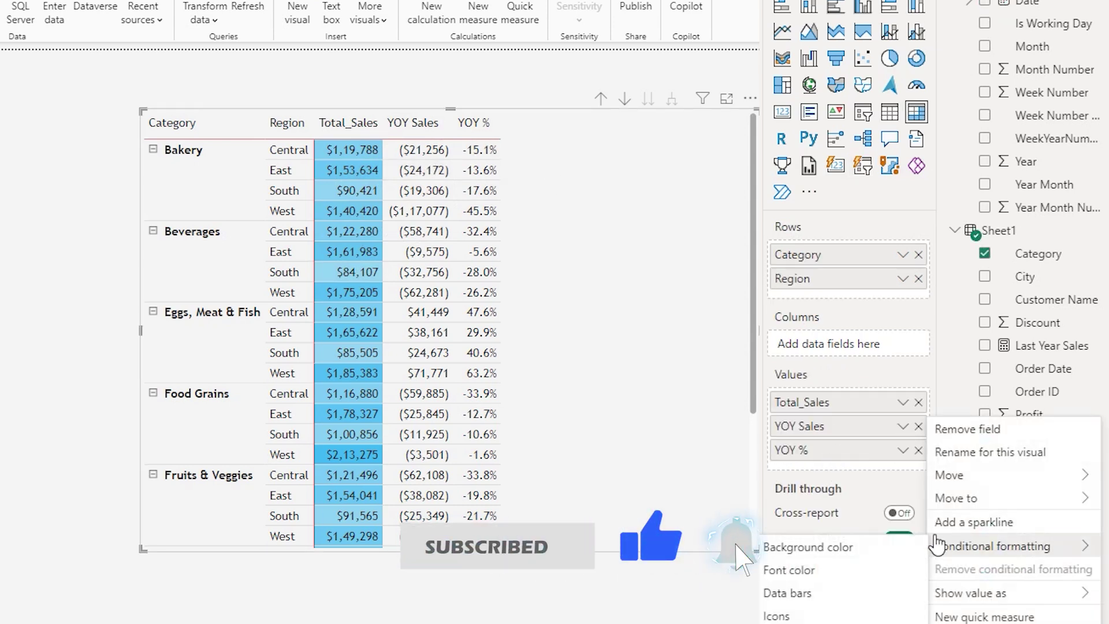
click(787, 593)
drag(526, 111, 931, 71)
click(619, 387)
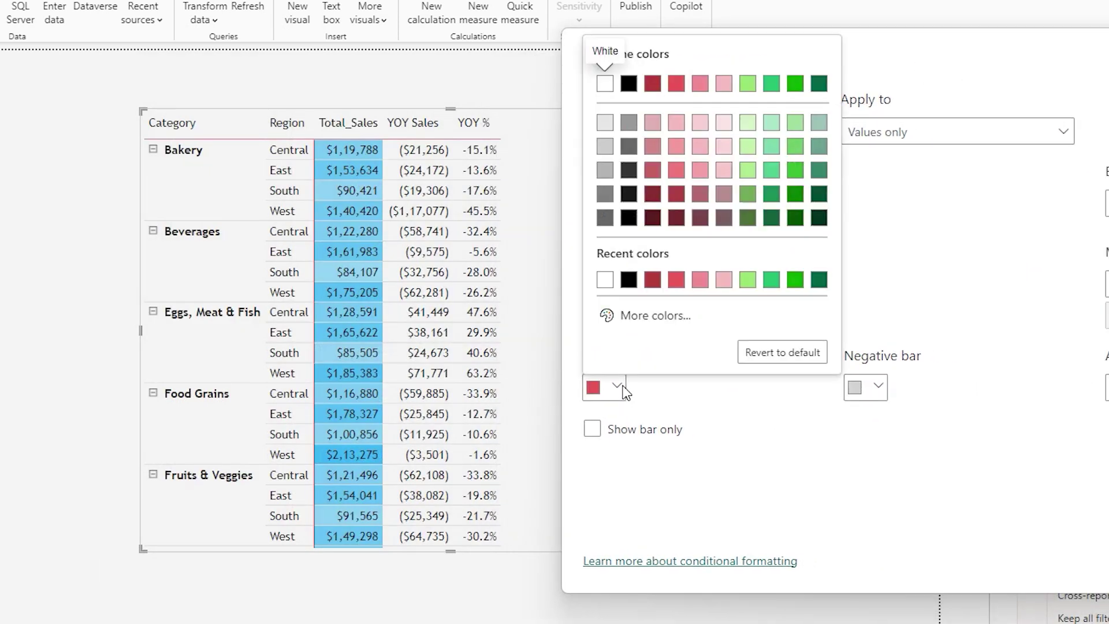
click(771, 170)
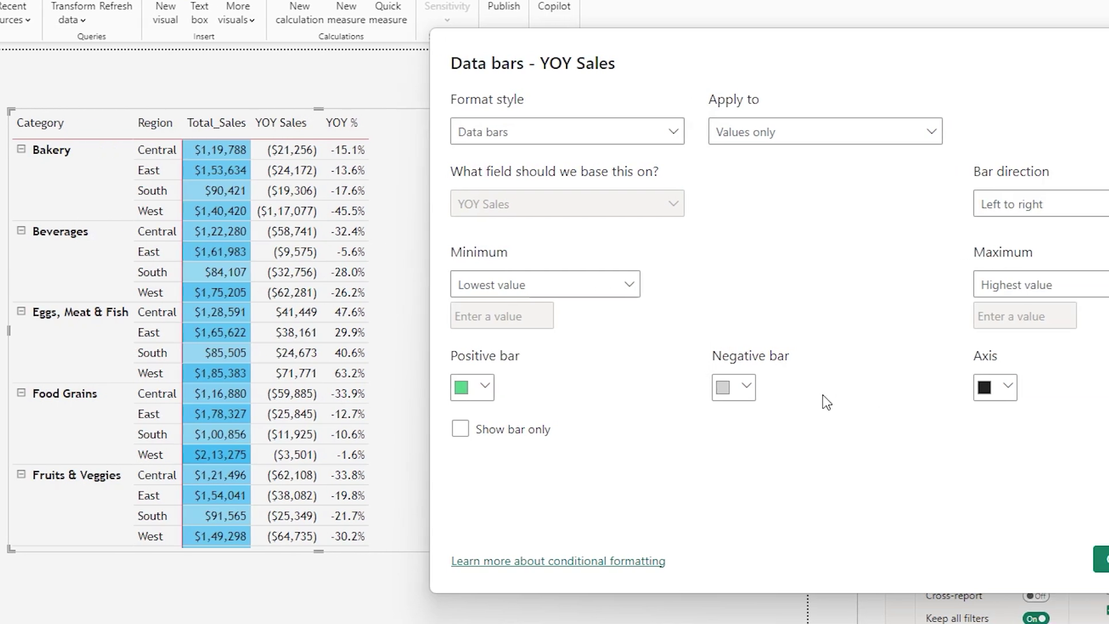
click(877, 387)
click(703, 84)
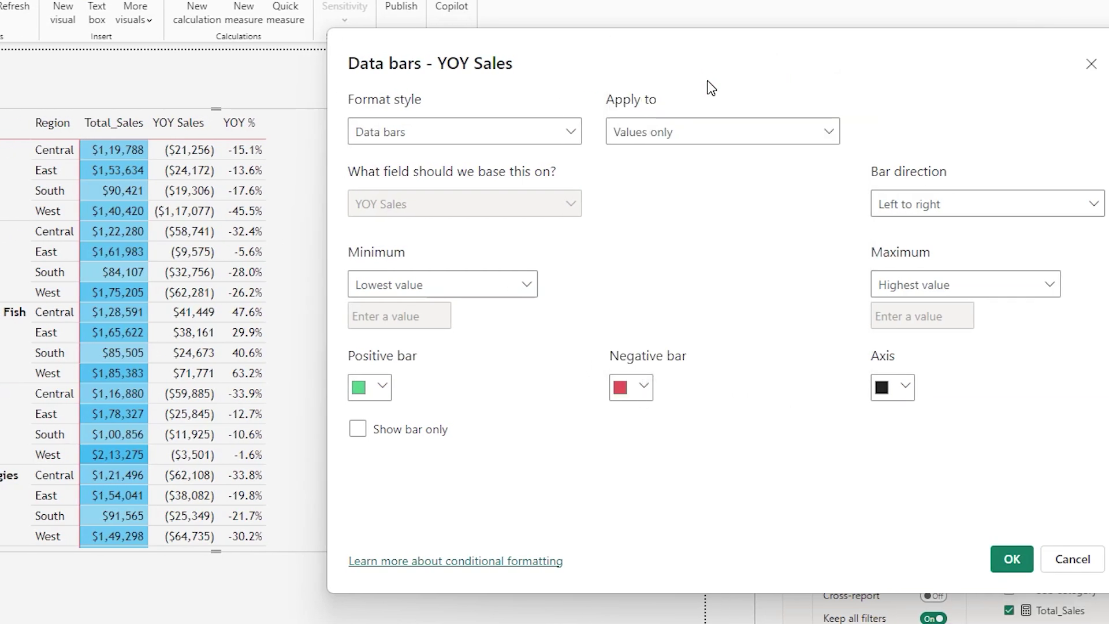
click(1011, 560)
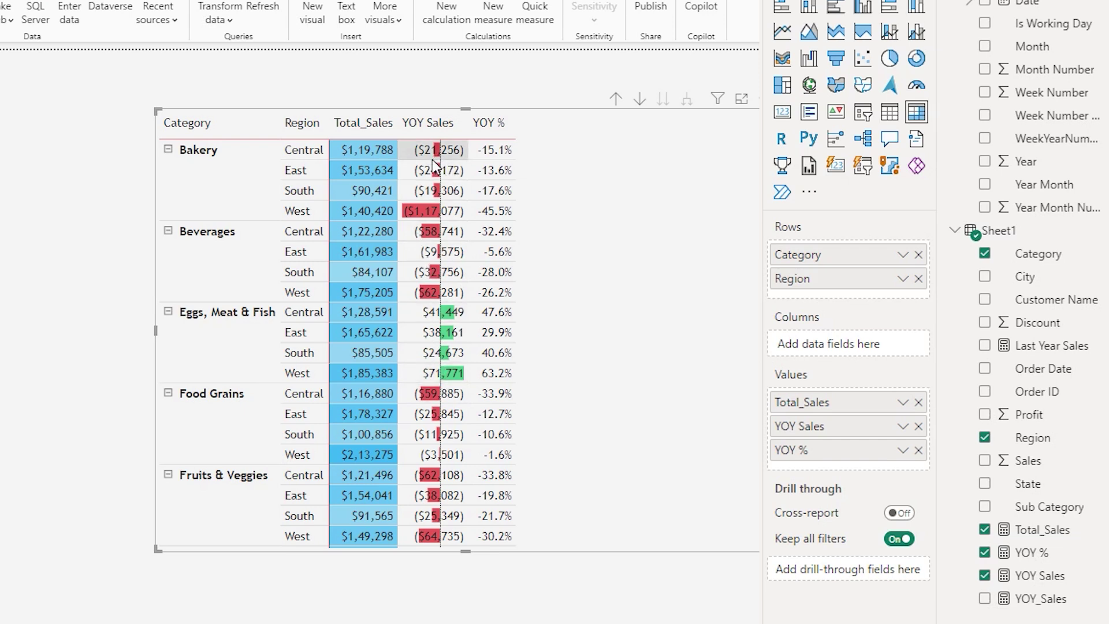
- Set the YOY Sales data bars to show the bar only, without the numbers
right_click(828, 430)
mouse_move(719, 546)
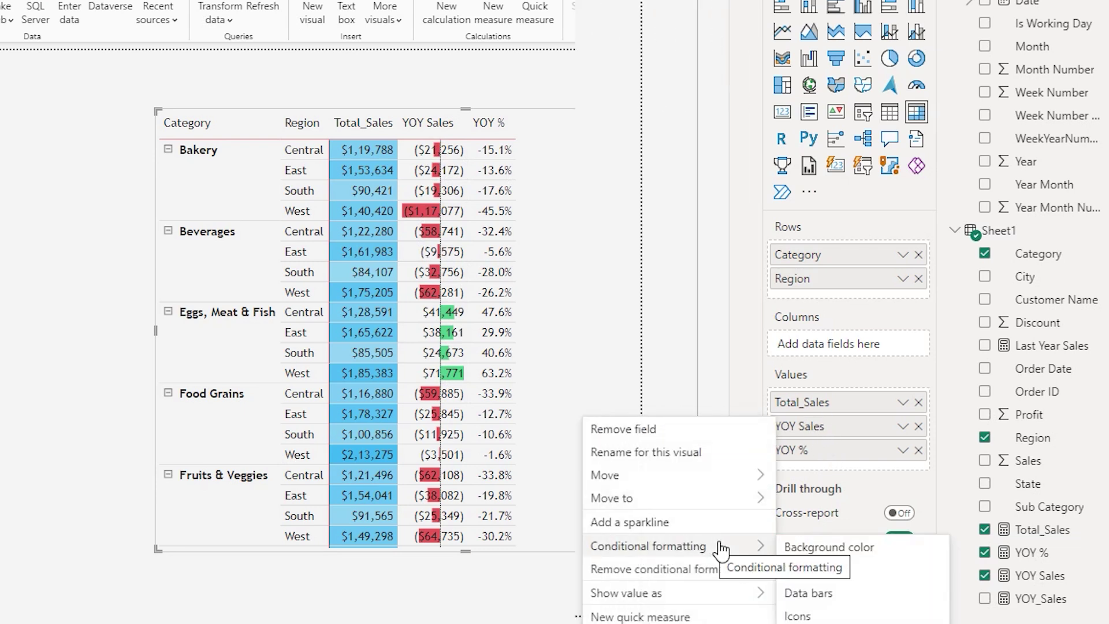
click(839, 591)
click(188, 465)
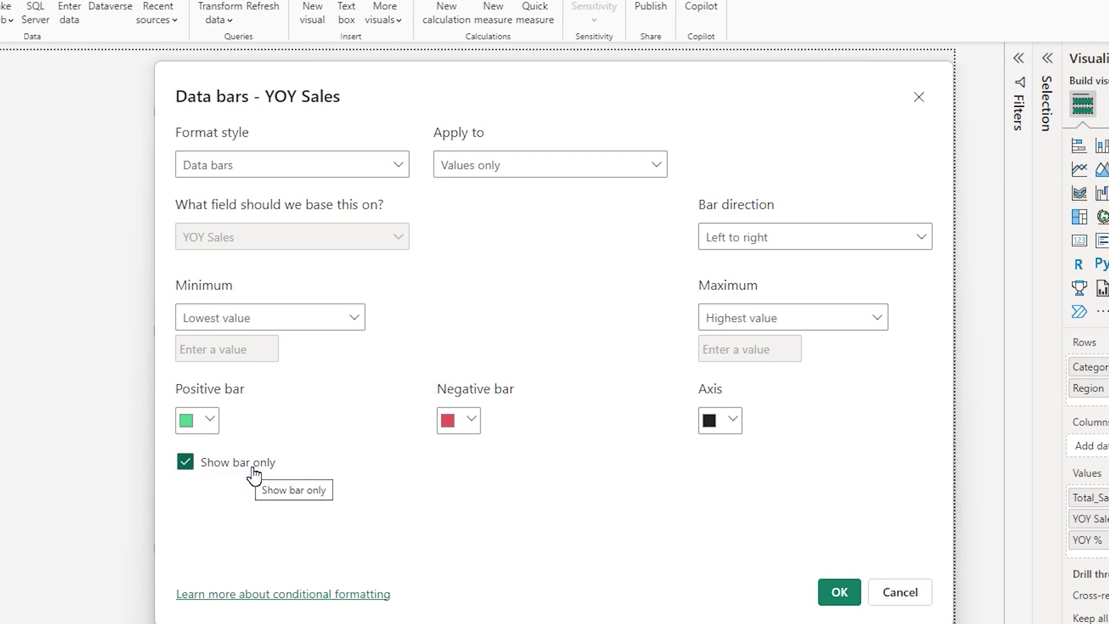
click(841, 598)
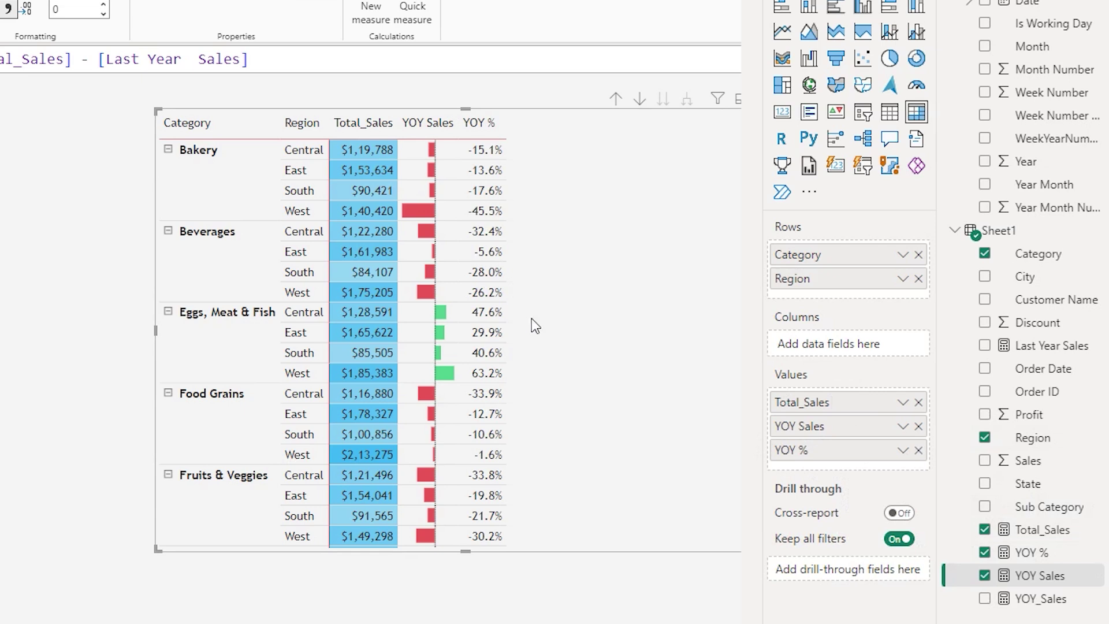
- Try adding the YOY Sales measure to the matrix values a second time, and remove the duplicate
drag(1077, 574, 835, 427)
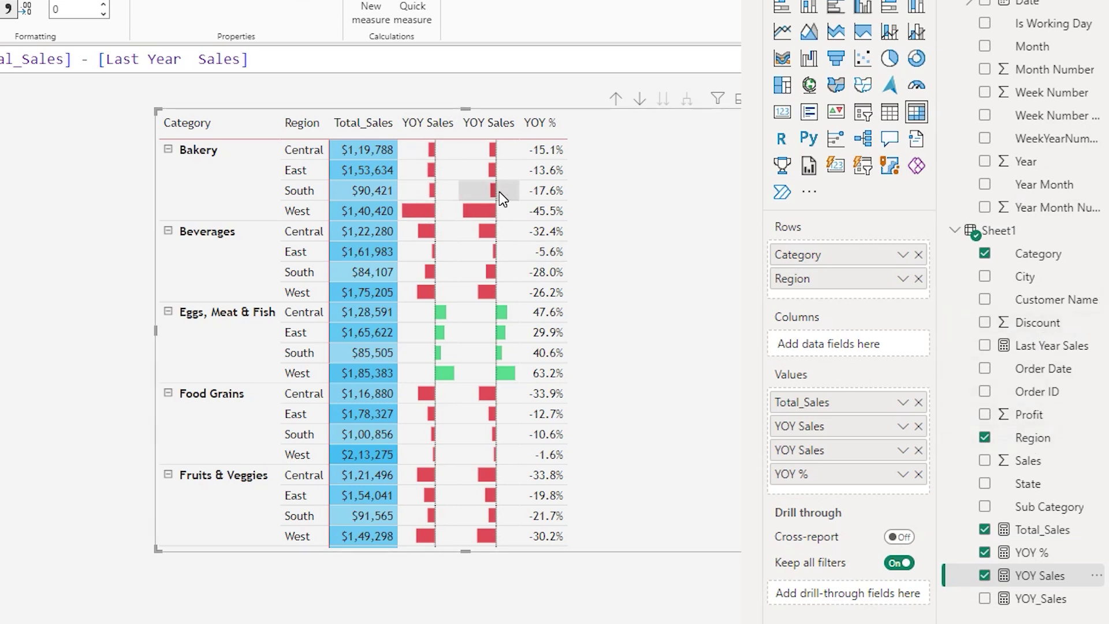
click(671, 279)
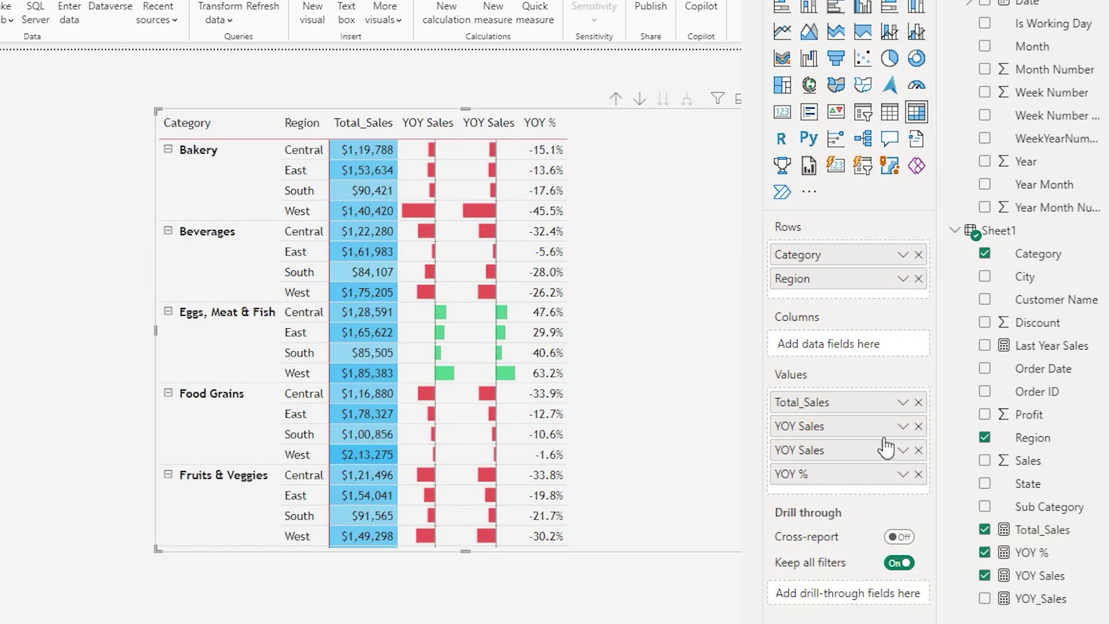
click(919, 428)
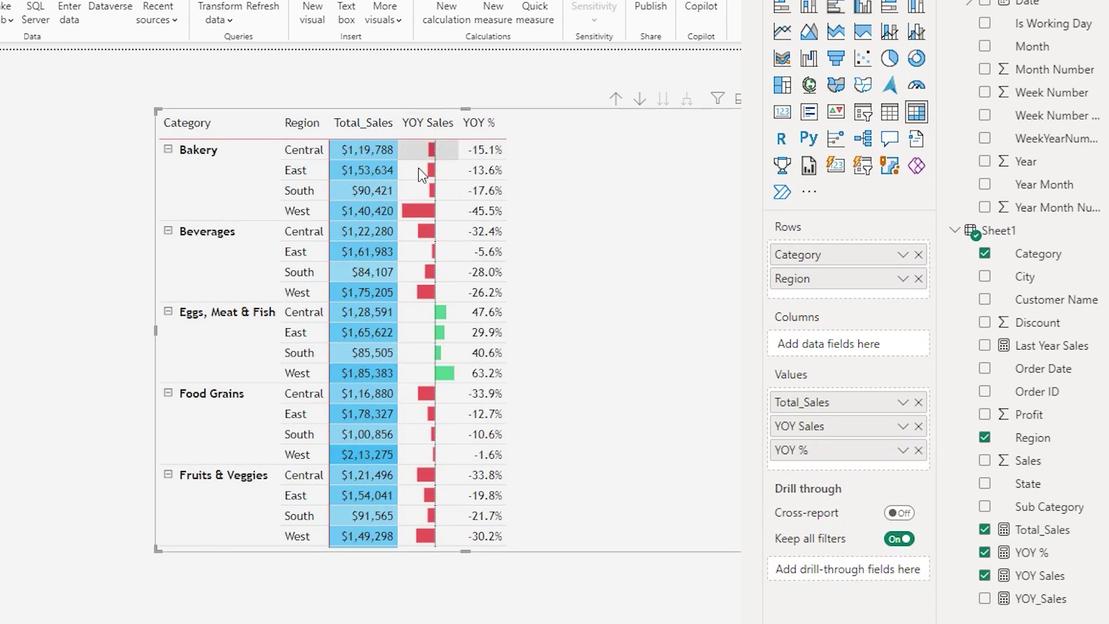
- Review the YOY_Sales measure's formula and add the measure to the matrix values between Total_Sales and YOY Sales
scroll(86, 85, left, 3)
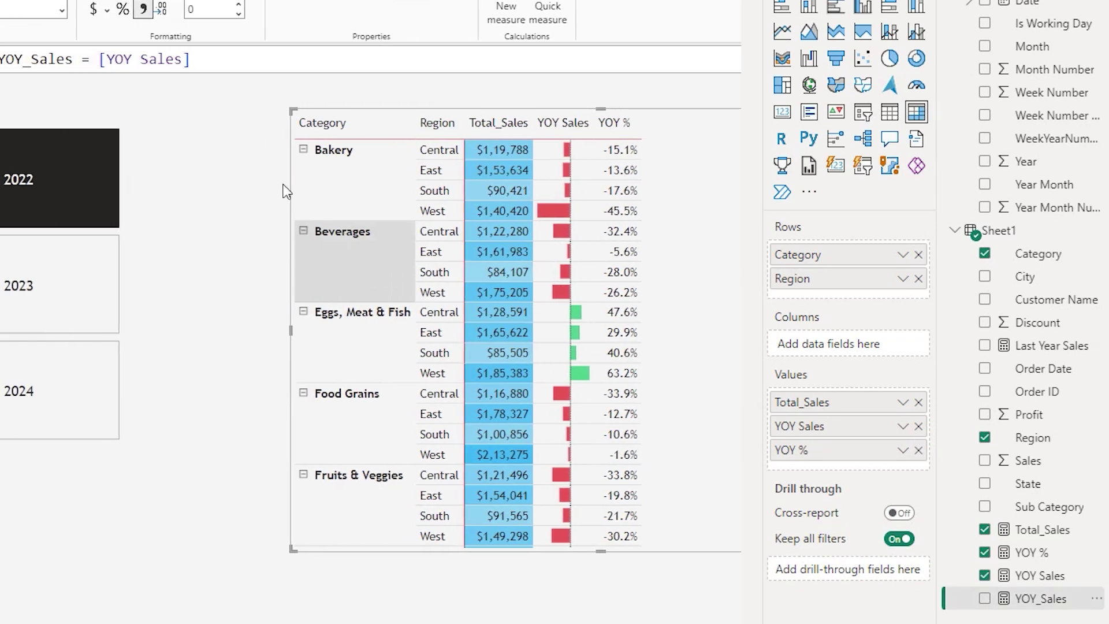
drag(51, 68, 58, 76)
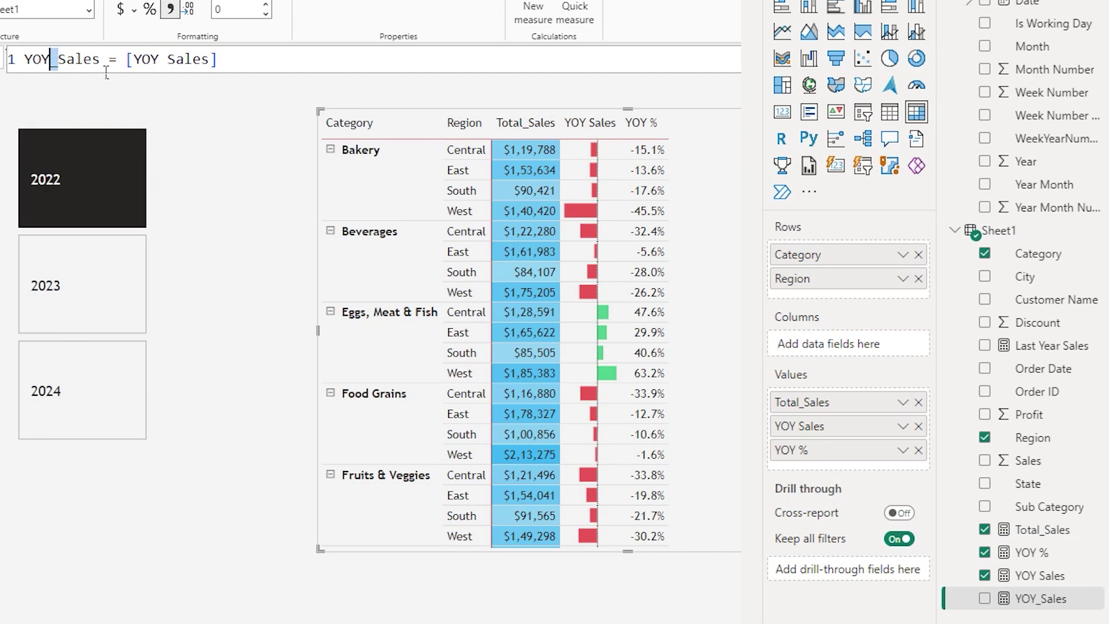
drag(231, 69, 126, 68)
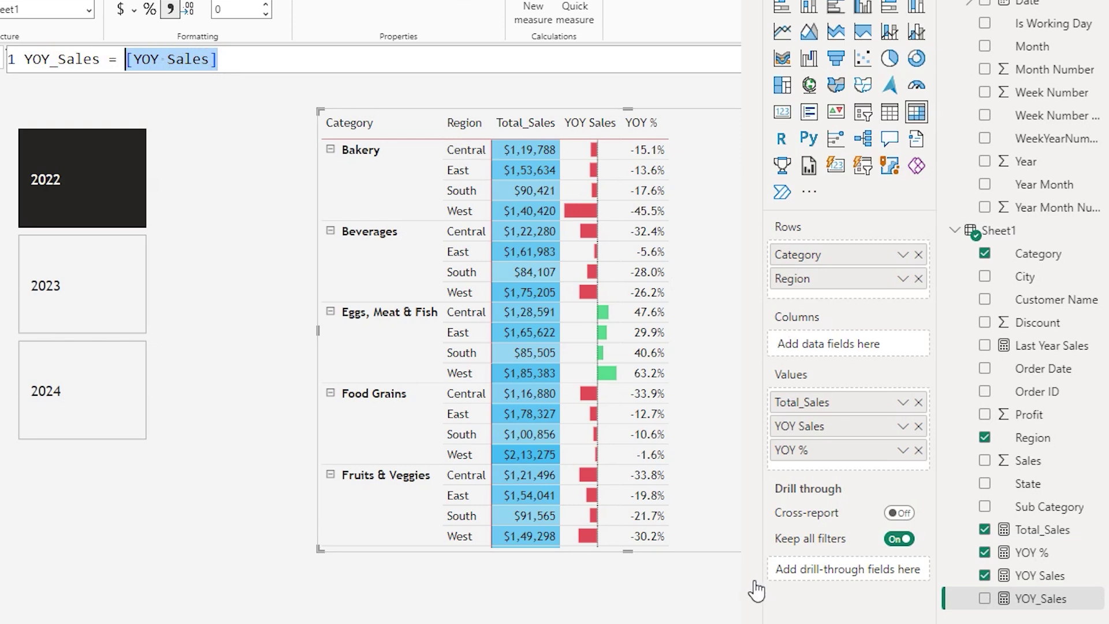
drag(1039, 601, 835, 426)
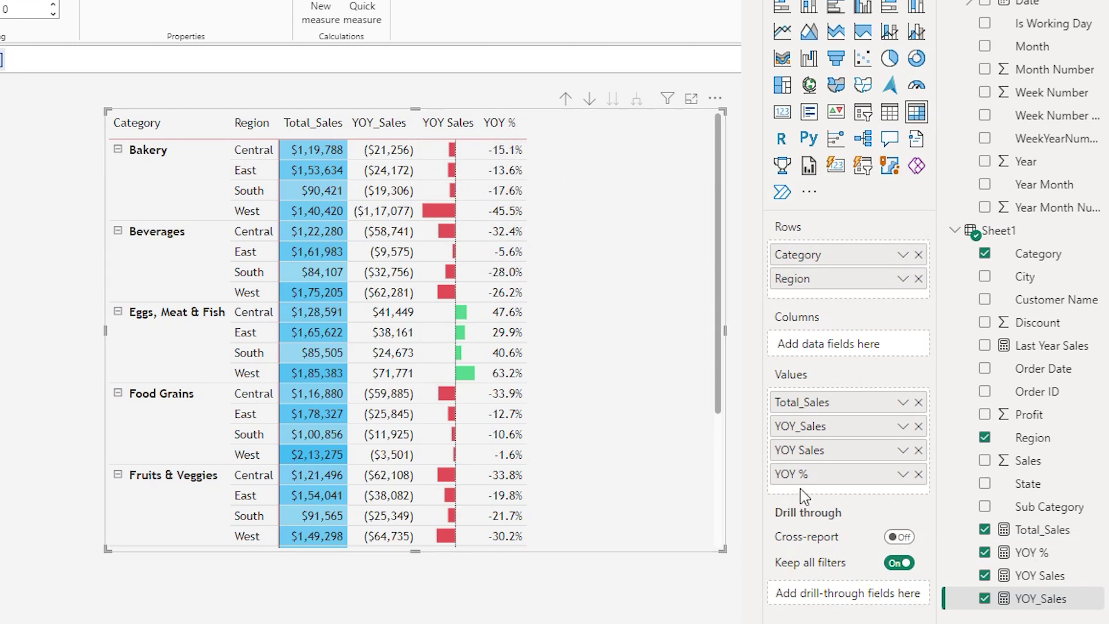
- Start rule-based icon formatting for the matrix's YOY % values and delete the second and third default rules
right_click(811, 475)
mouse_move(982, 544)
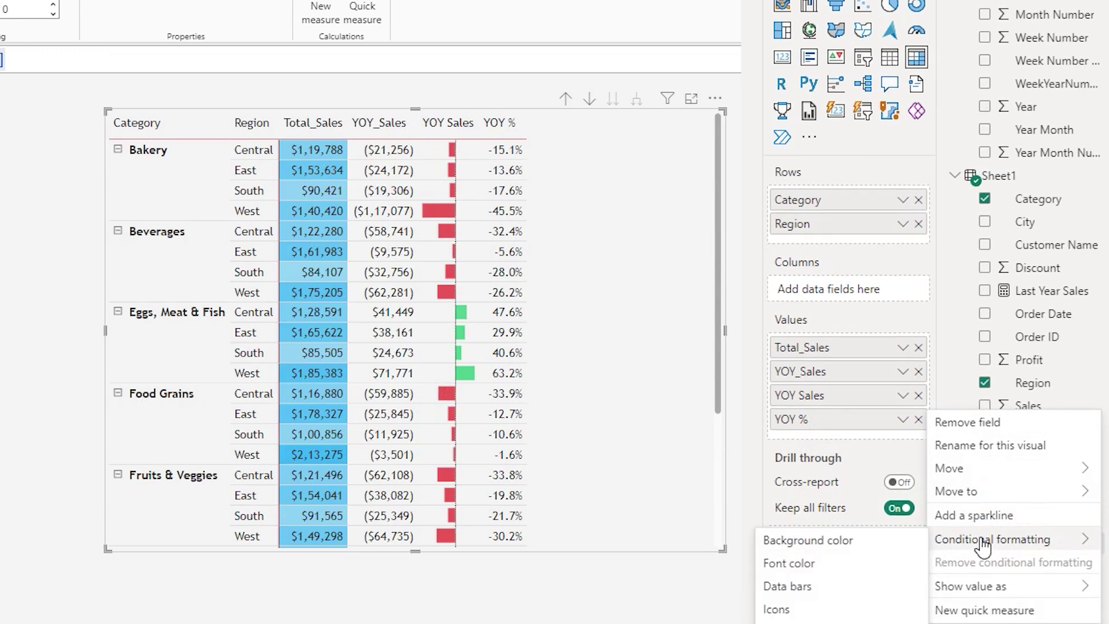
click(791, 568)
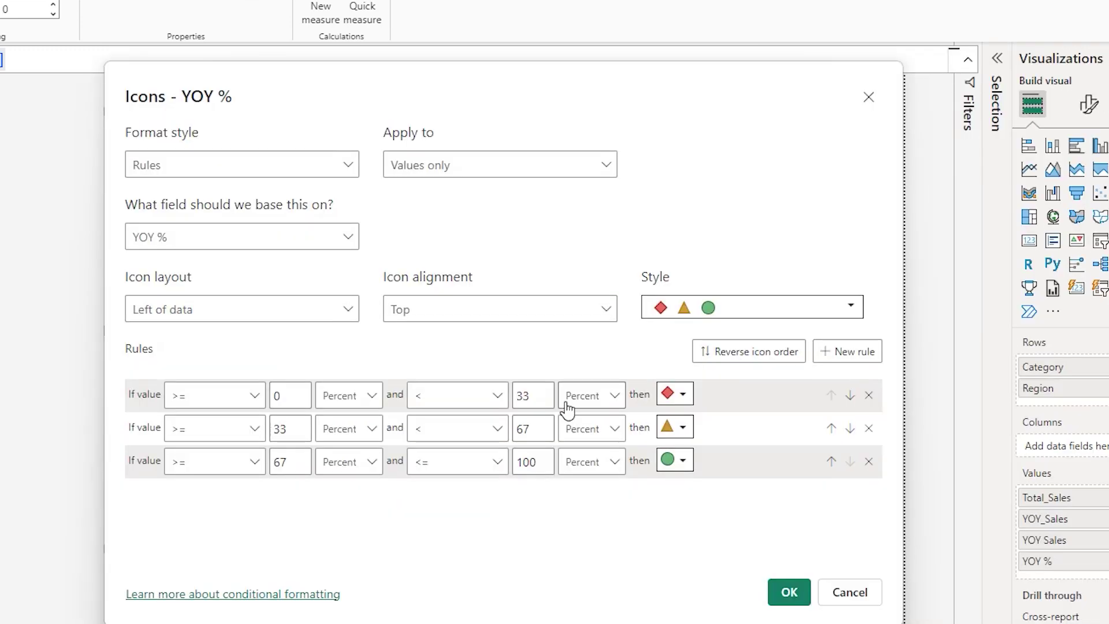
click(868, 428)
click(869, 428)
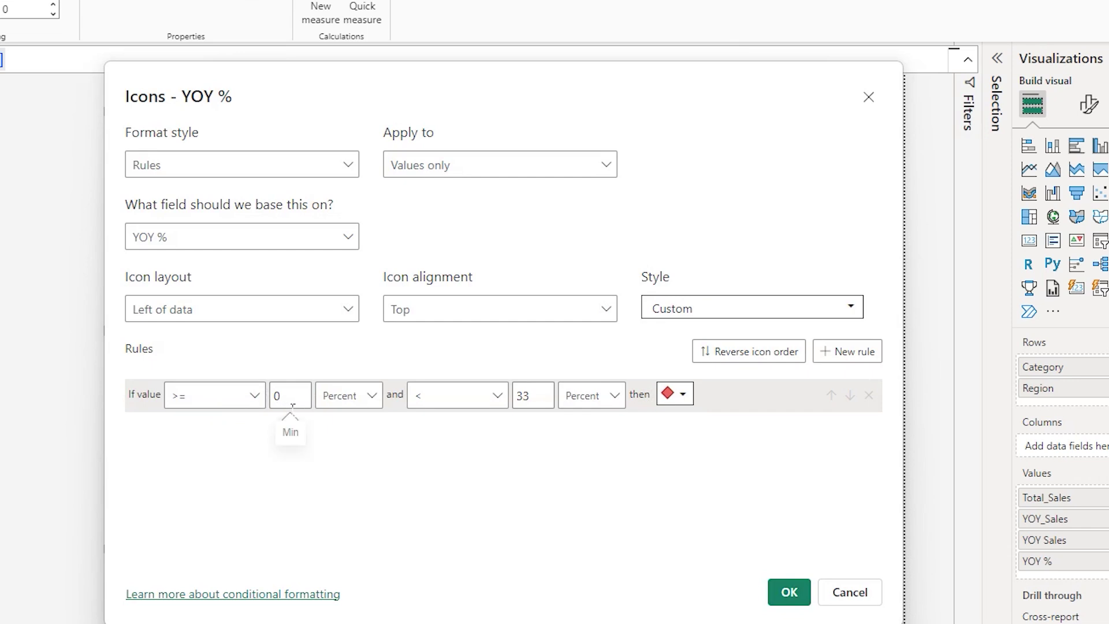
- Set the remaining icon rule to numbers from 0 up to Max, with a green upward arrow
click(347, 398)
click(344, 427)
double_click(523, 396)
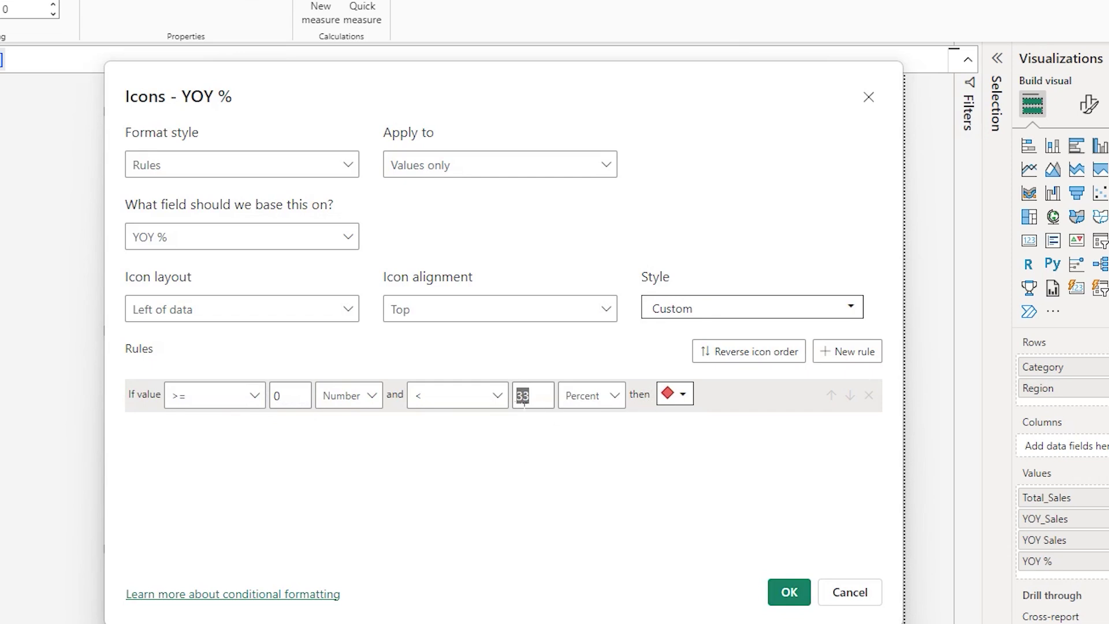
key(BackSpace)
click(594, 403)
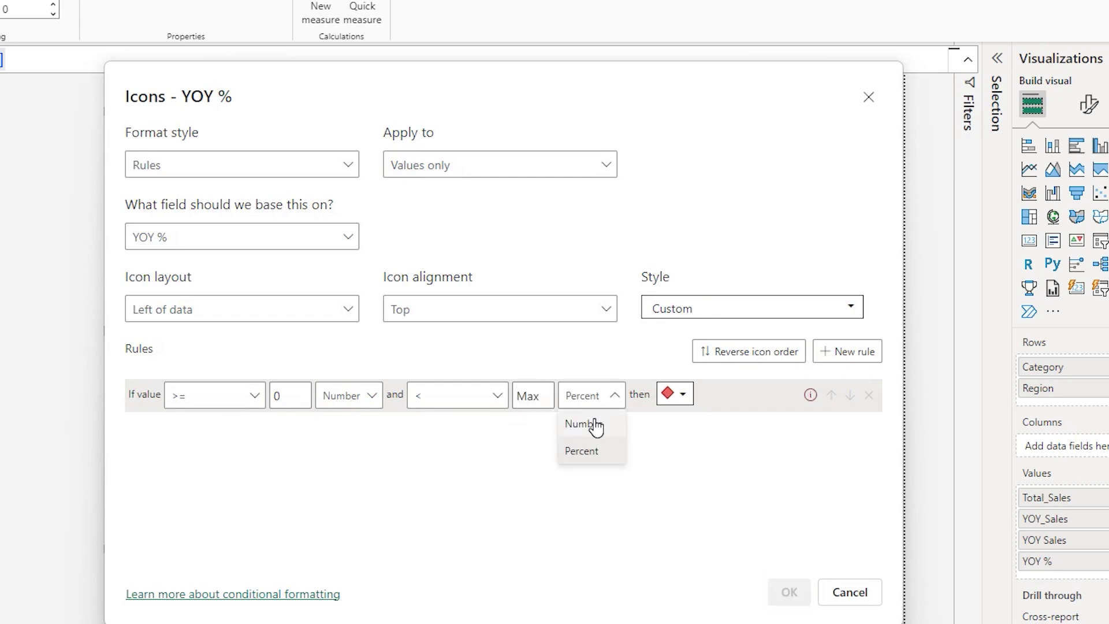
click(594, 426)
click(675, 402)
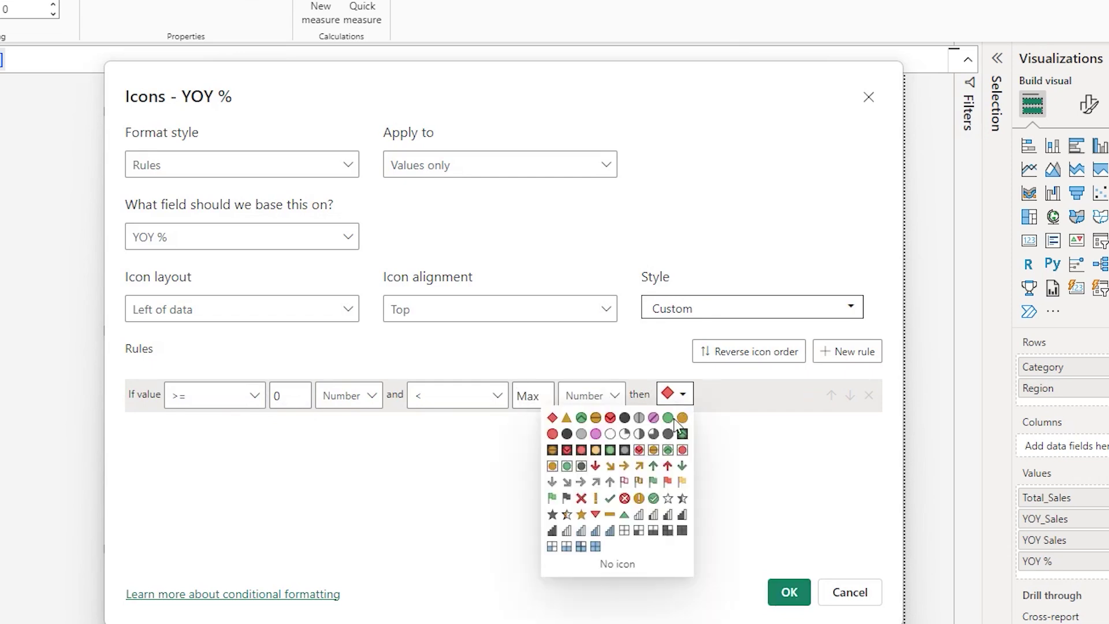
click(653, 467)
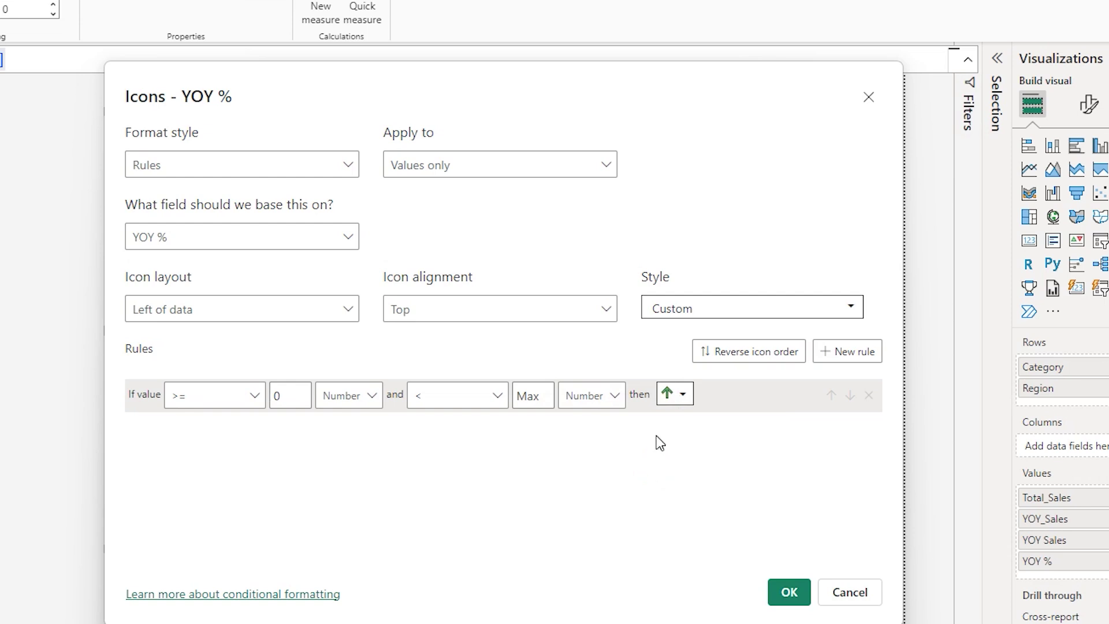
- Add a second icon rule for numbers greater than or equal to -999 and less than 0
click(842, 352)
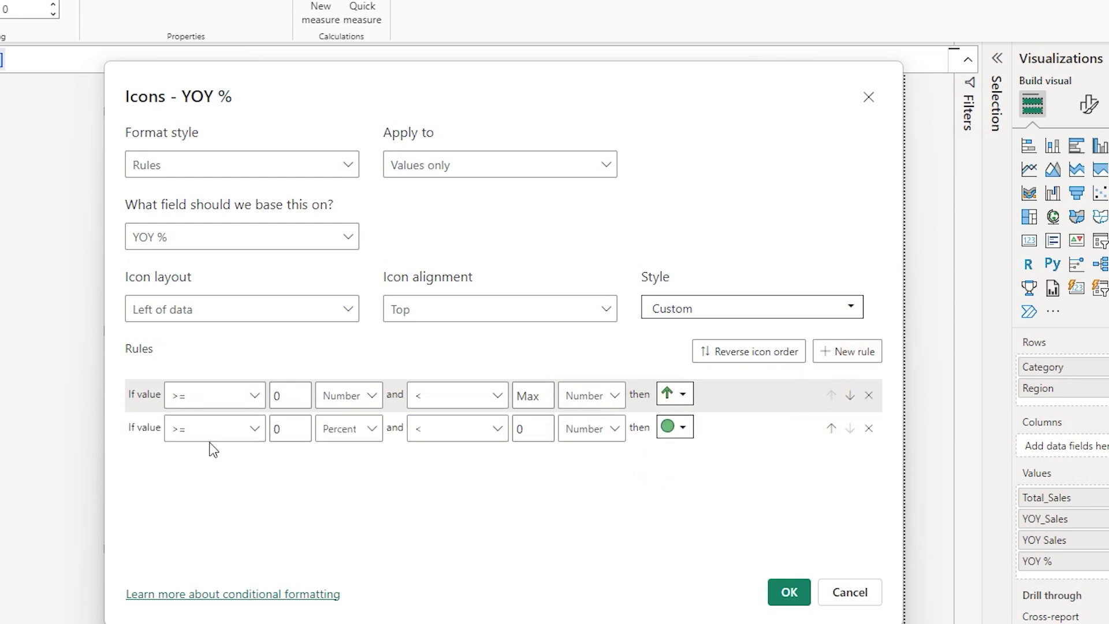
click(357, 431)
click(349, 458)
click(269, 437)
key(Delete)
text(-999)
click(590, 435)
click(594, 435)
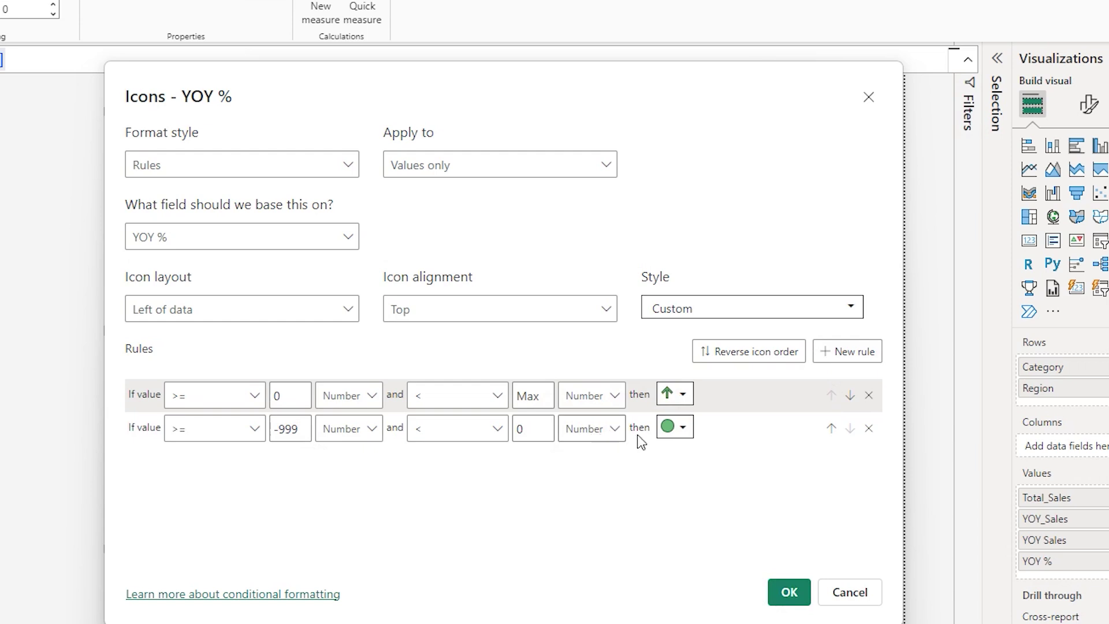
- Give the negative-value rule a yellow downward-slanting arrow and apply the icons to YOY %
click(669, 430)
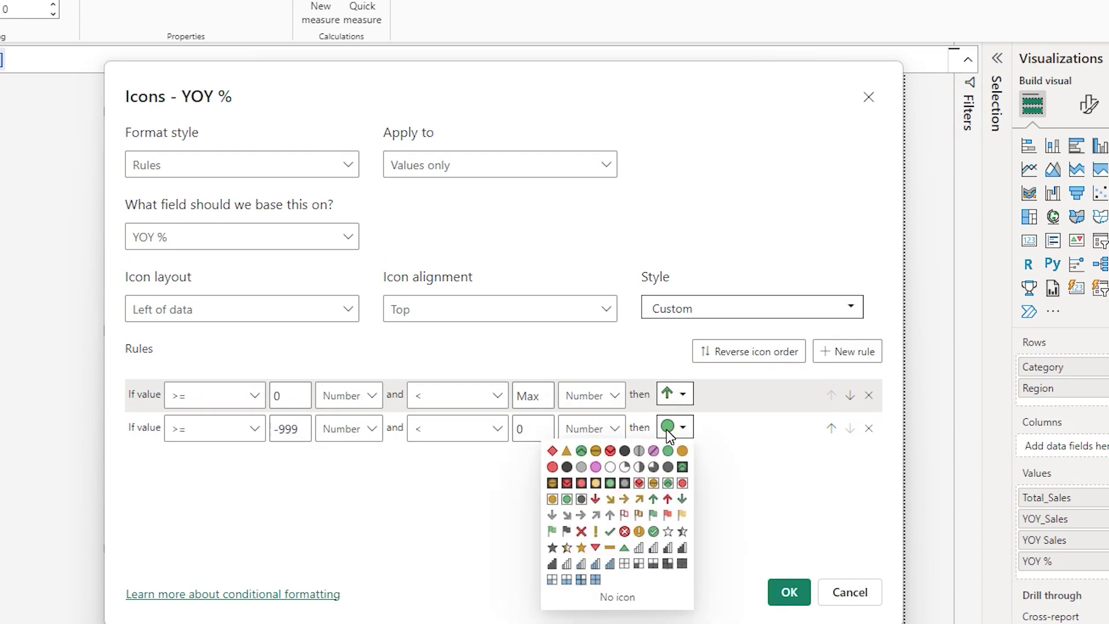
click(682, 451)
click(682, 428)
click(610, 498)
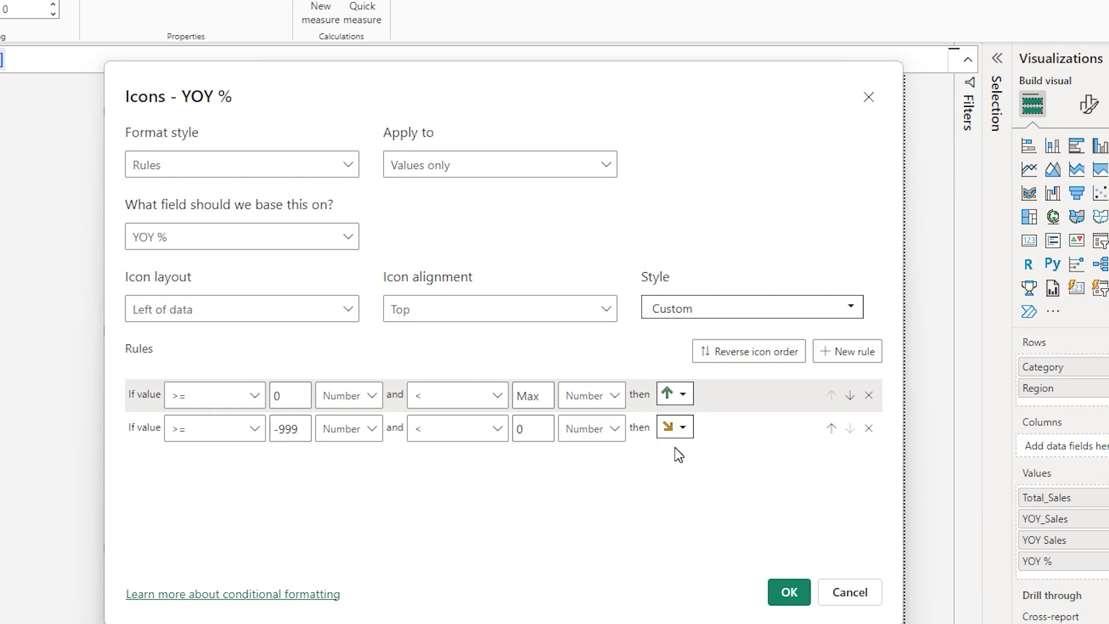
click(787, 595)
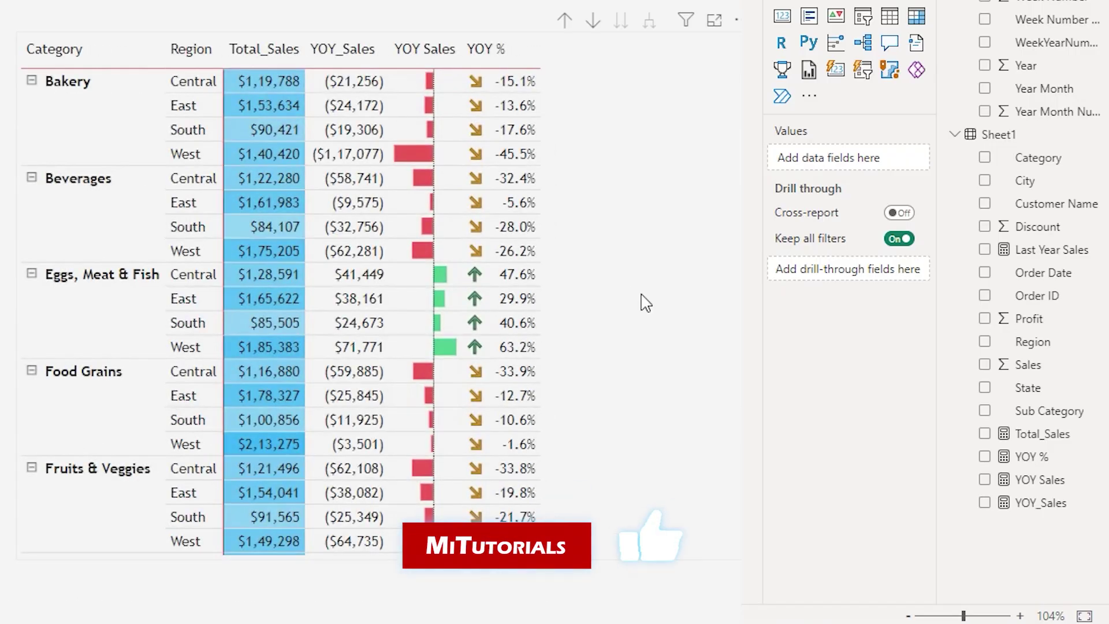
- Start a sparkline from the matrix's YOY % value and set its Y-axis to Total_Sales from Sheet1
click(644, 302)
right_click(822, 377)
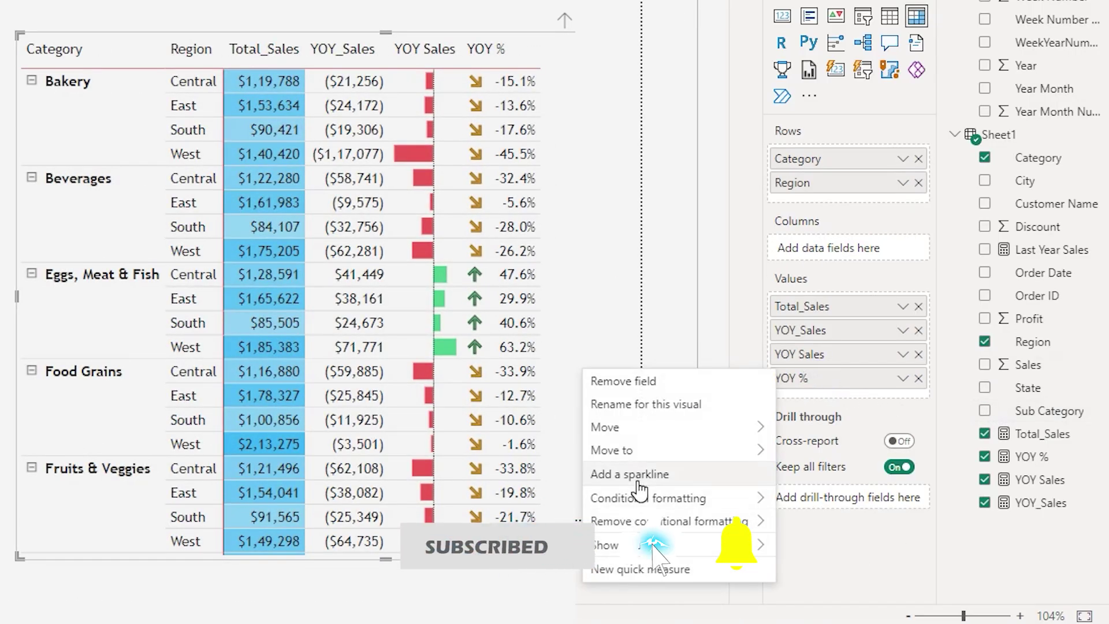
click(633, 475)
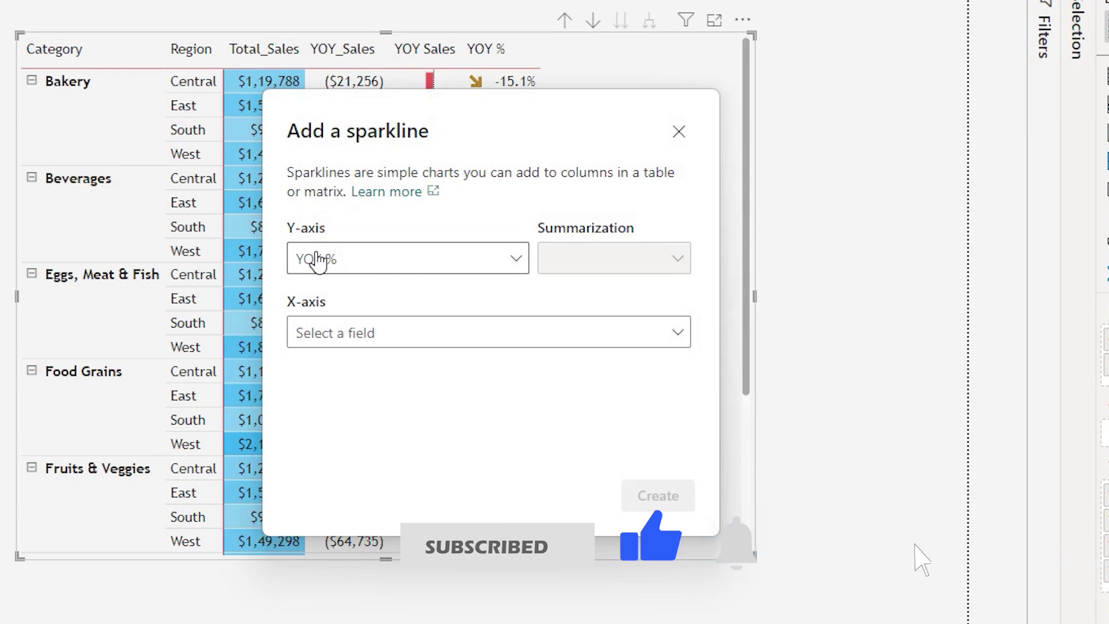
click(512, 271)
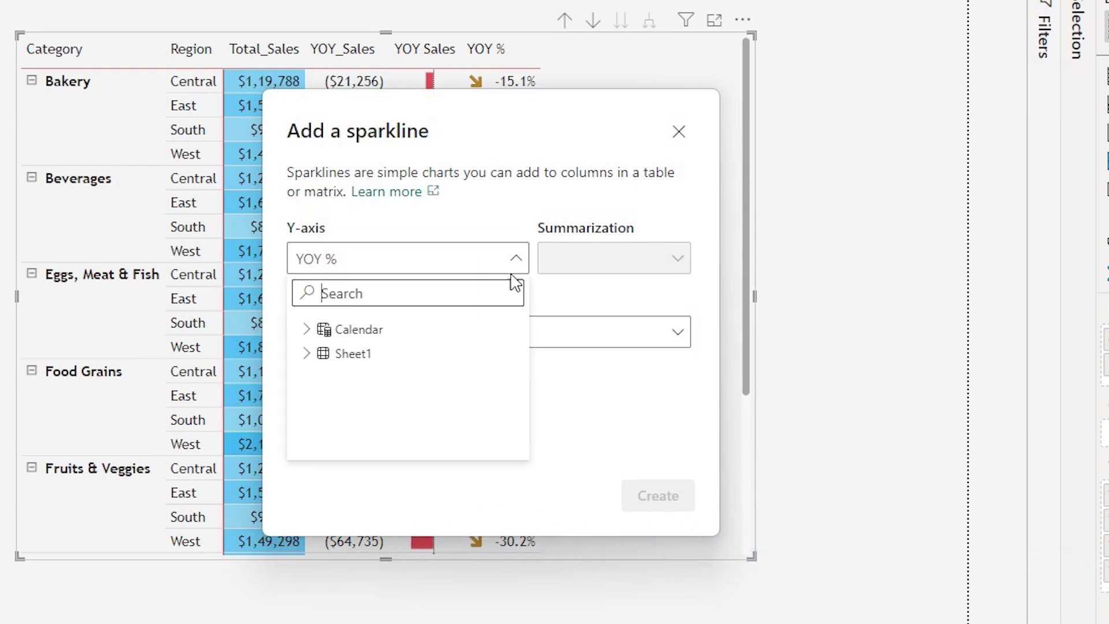
click(306, 353)
drag(524, 343, 522, 432)
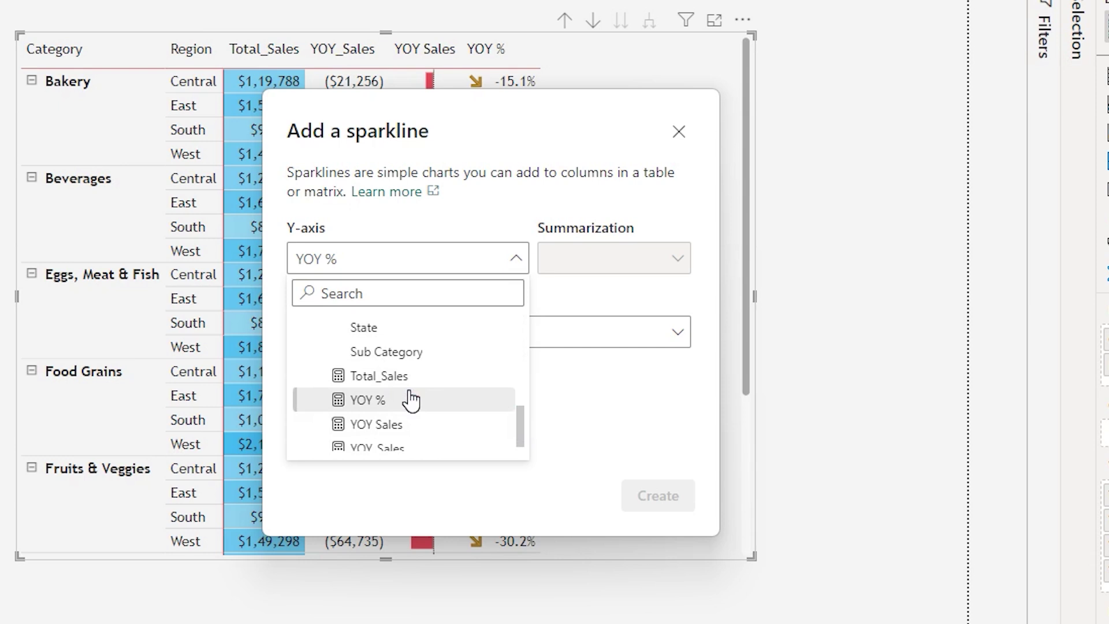
click(383, 378)
- Set the sparkline's X-axis to Month from the Calendar table's Date Hierarchy and create it
click(581, 341)
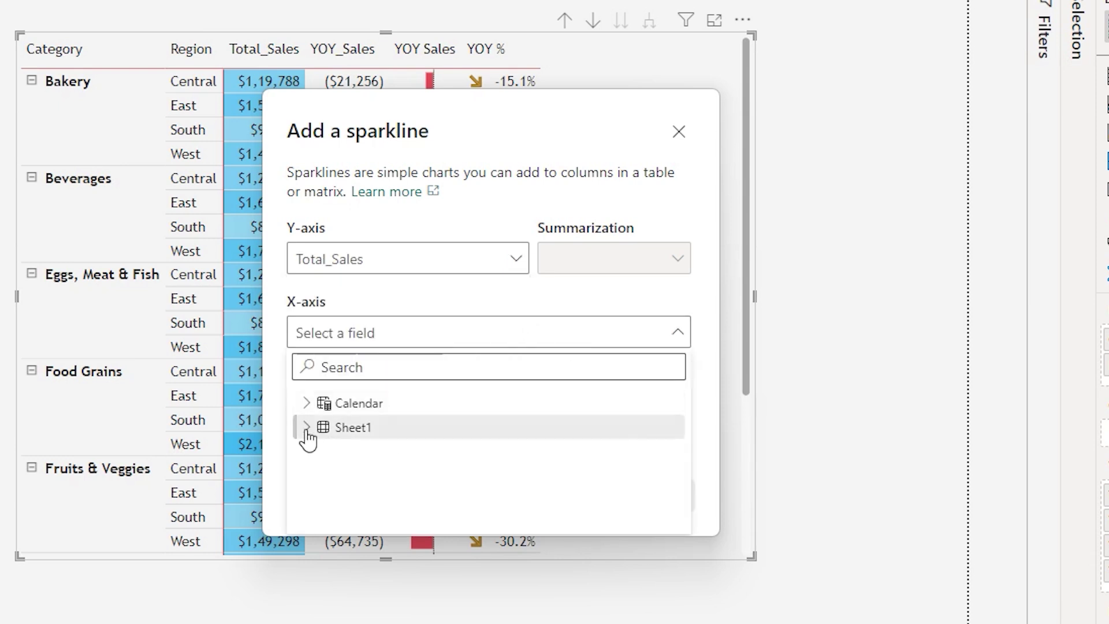
click(307, 403)
click(323, 427)
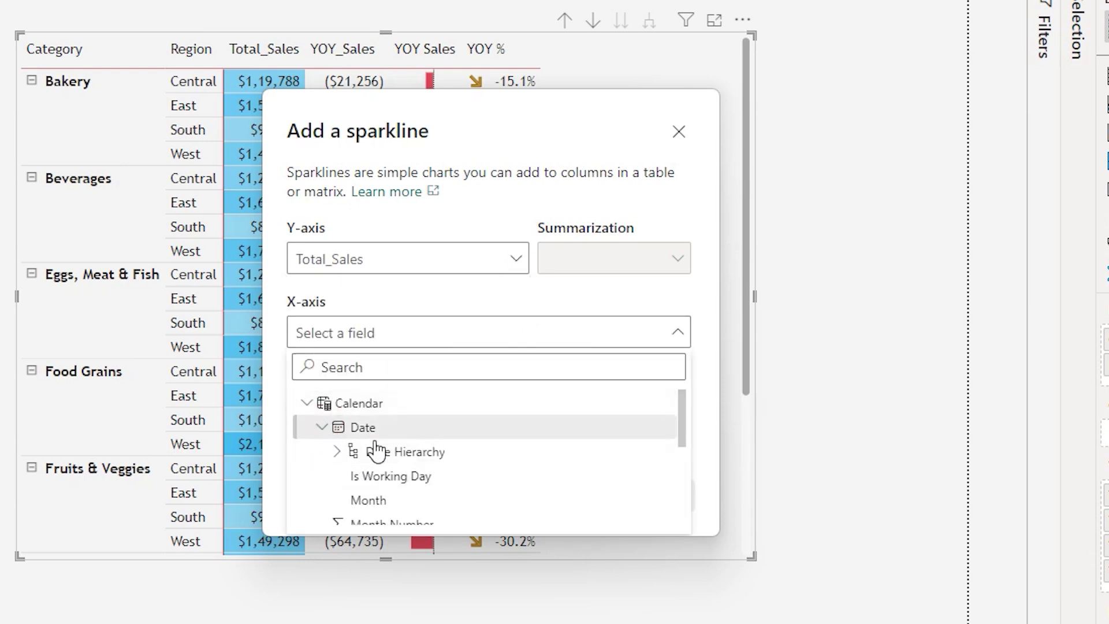
click(338, 452)
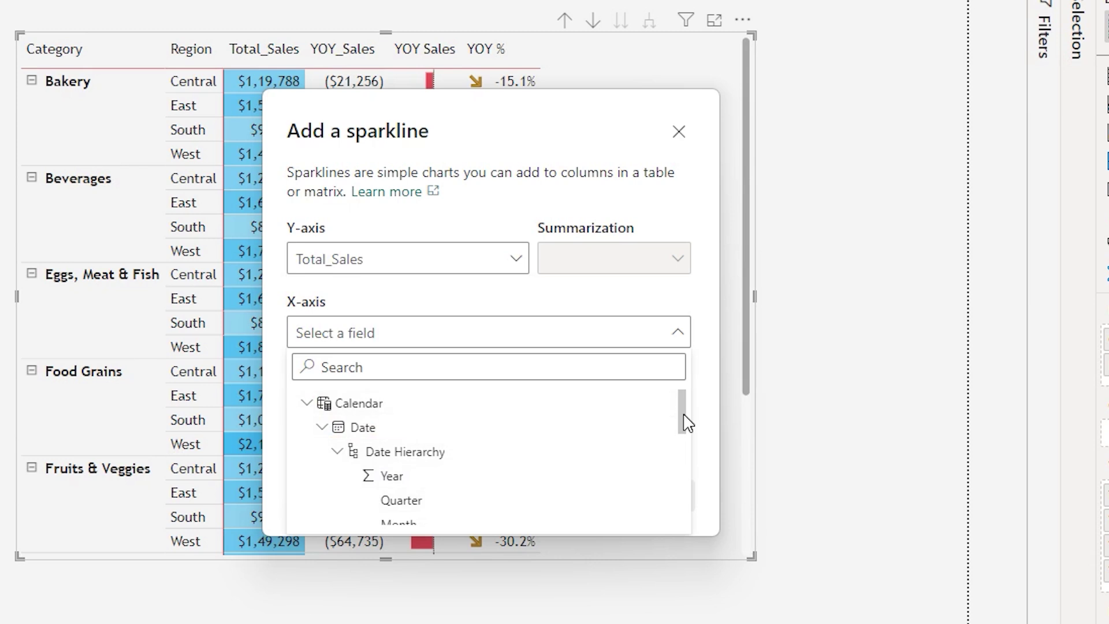
drag(685, 421, 644, 445)
click(430, 472)
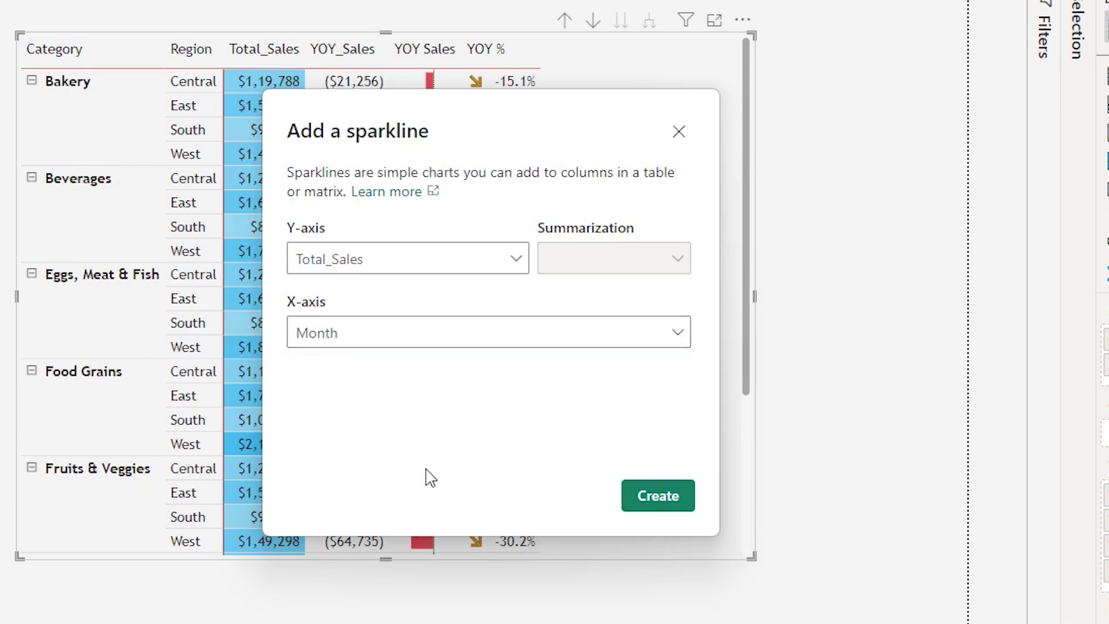
click(675, 497)
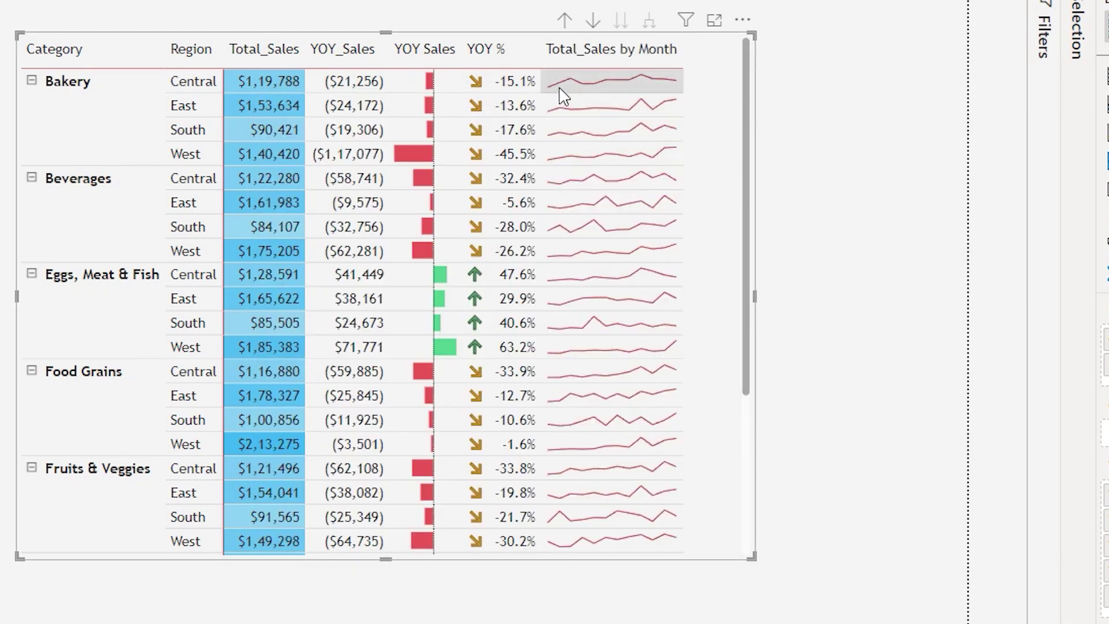
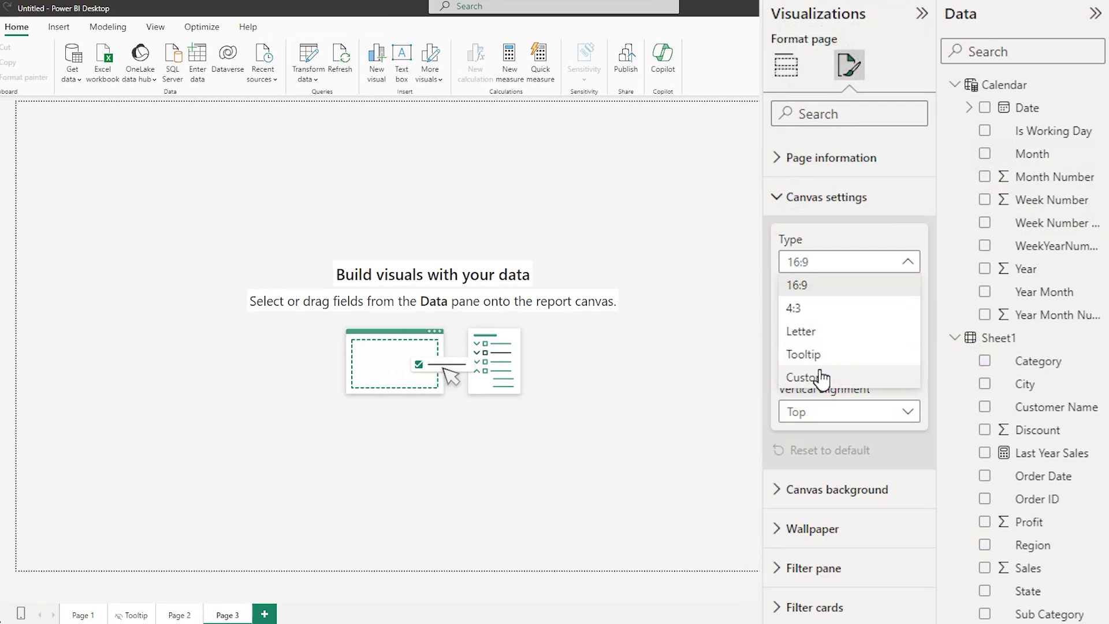
- Set Page 3's canvas type to Tooltip and build a clustered column chart of Total_Sales by Calendar Date
click(787, 357)
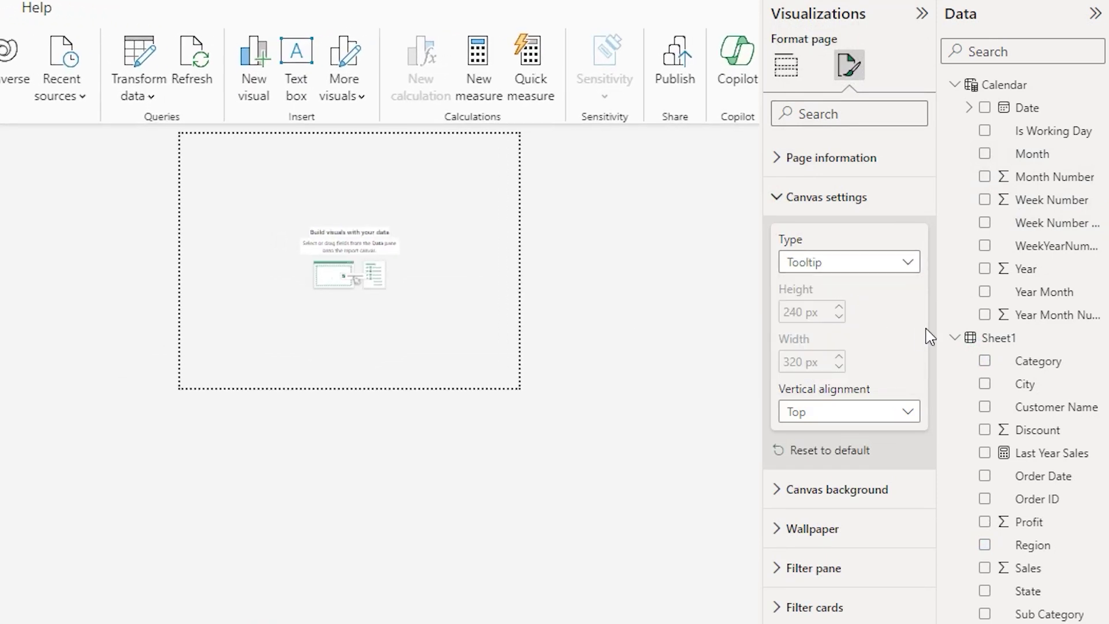
click(985, 108)
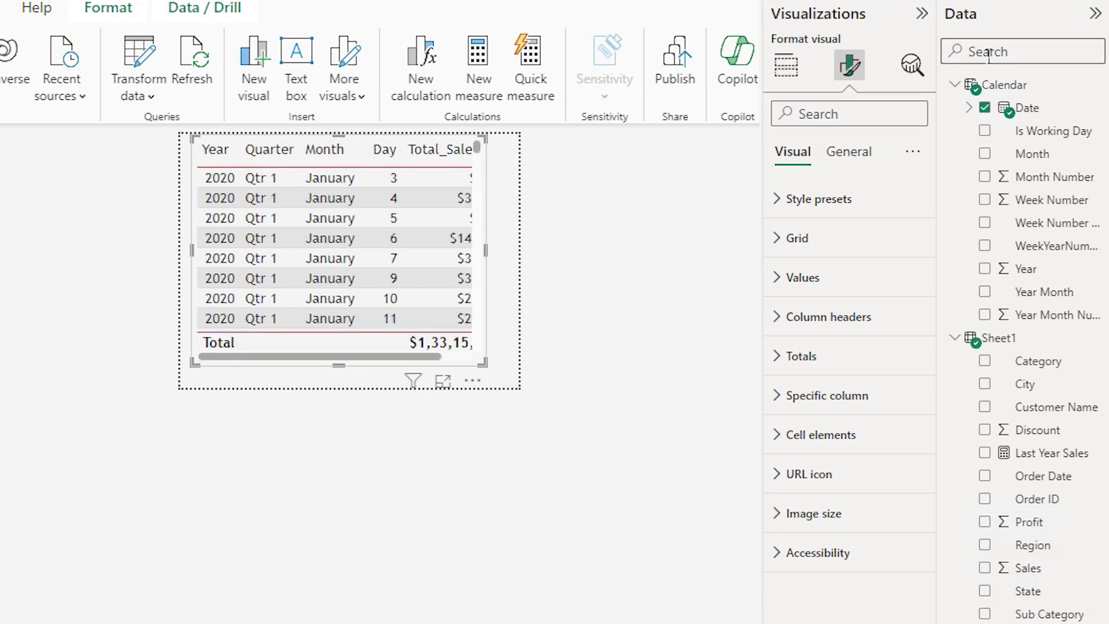
click(786, 65)
click(862, 115)
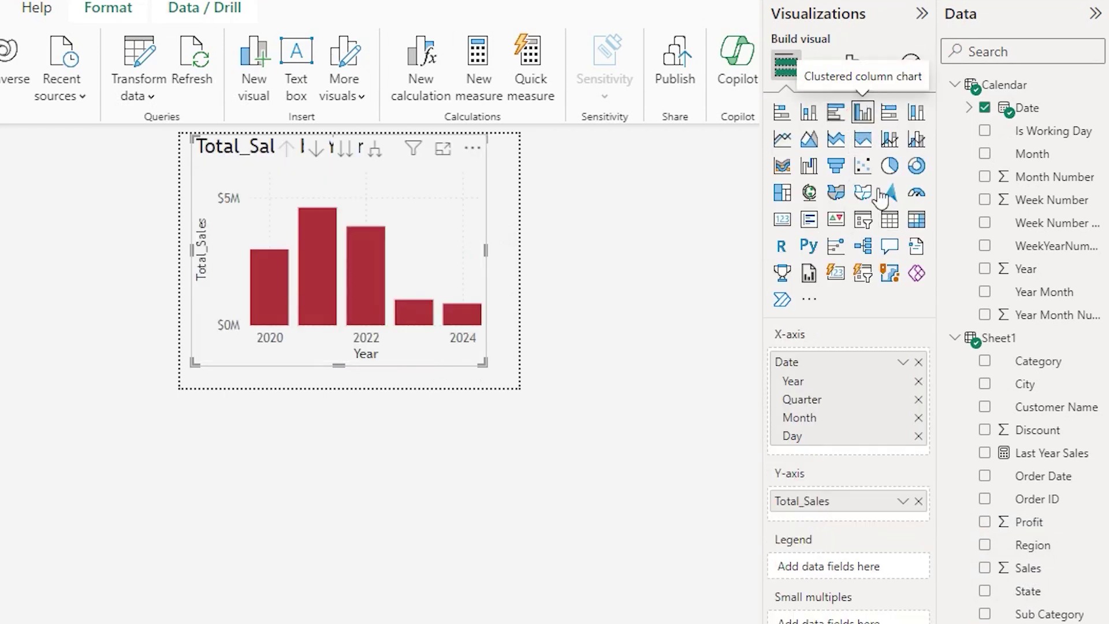
- Remove Day, Year and Quarter from the column chart's X-axis, leaving only Month
click(919, 437)
click(918, 381)
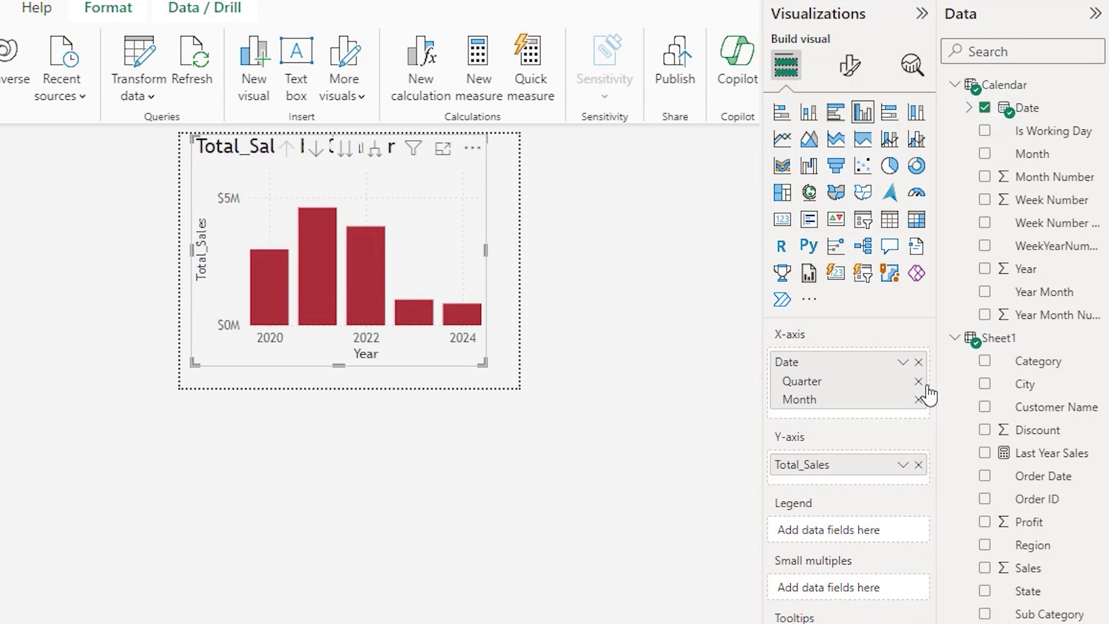
click(918, 382)
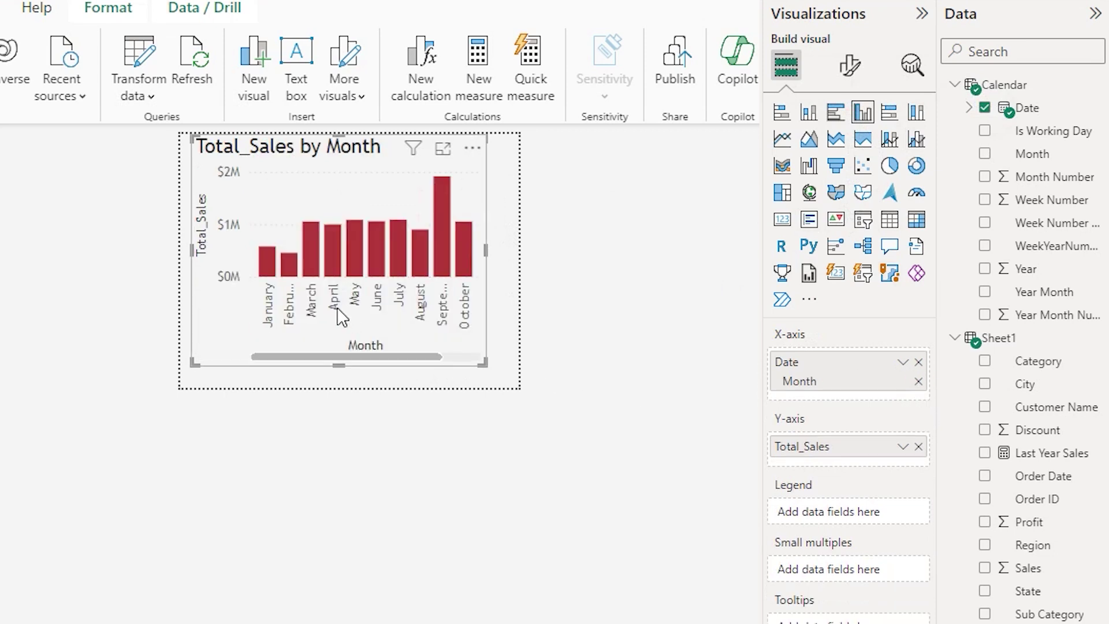
- Turn on the column chart's data labels and turn off its X-axis title
click(860, 68)
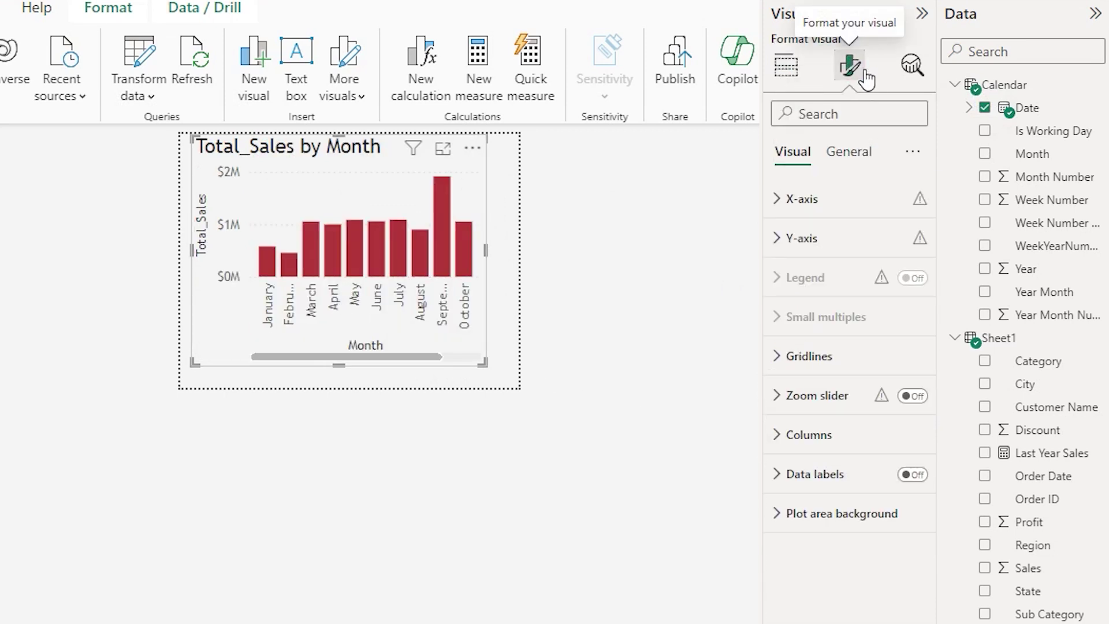
click(915, 475)
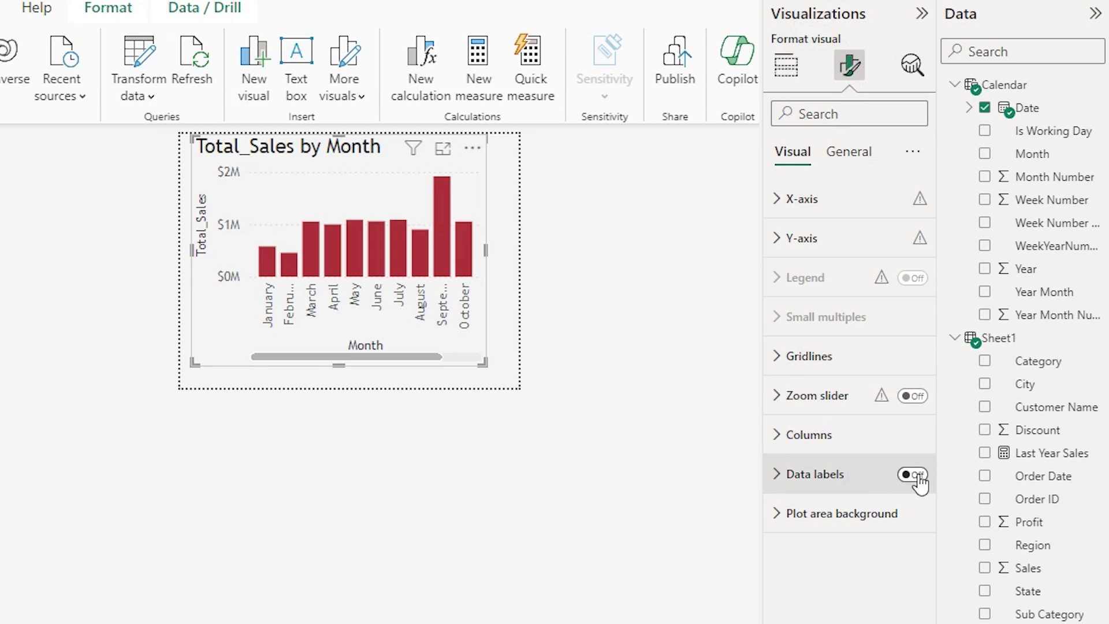
click(802, 199)
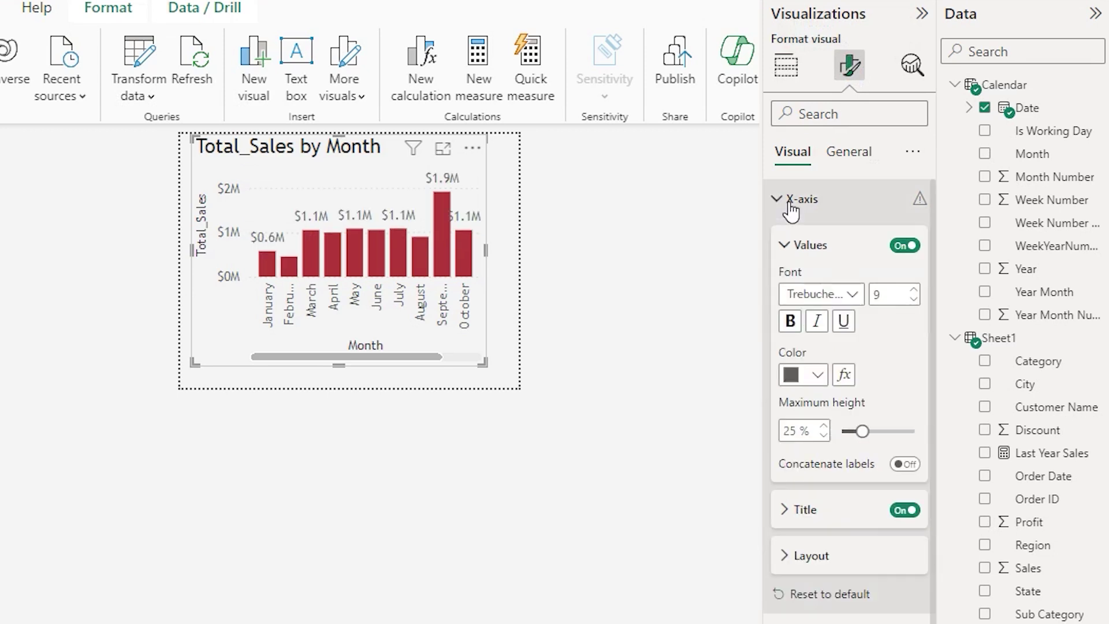
click(904, 510)
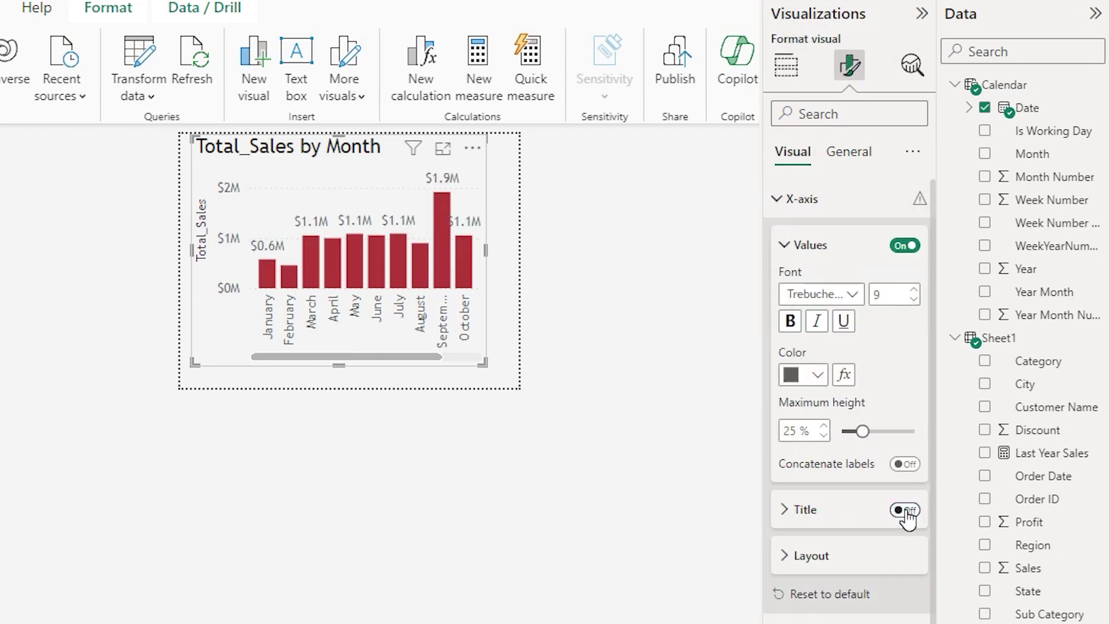
- Turn off both the values and the title of the column chart's Y-axis
click(800, 199)
click(794, 238)
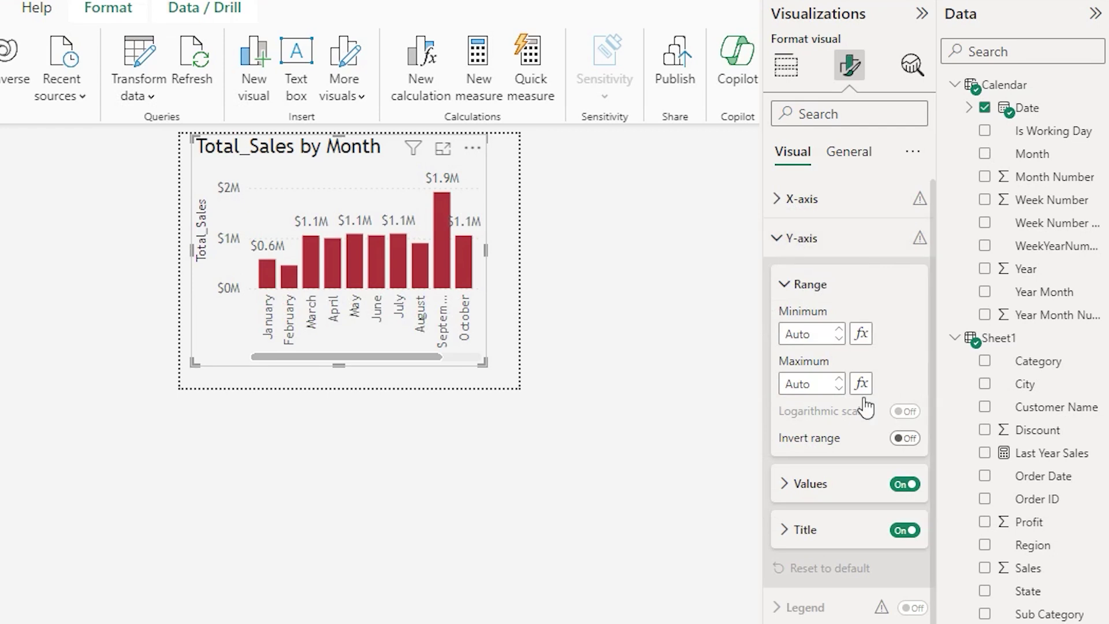
click(905, 484)
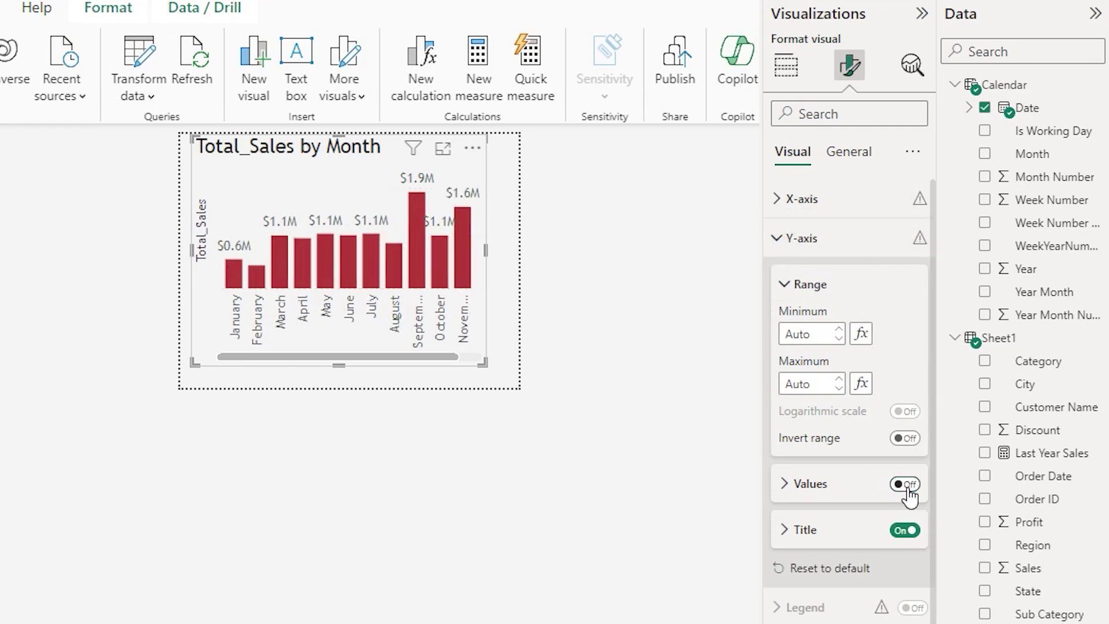
click(904, 531)
click(802, 238)
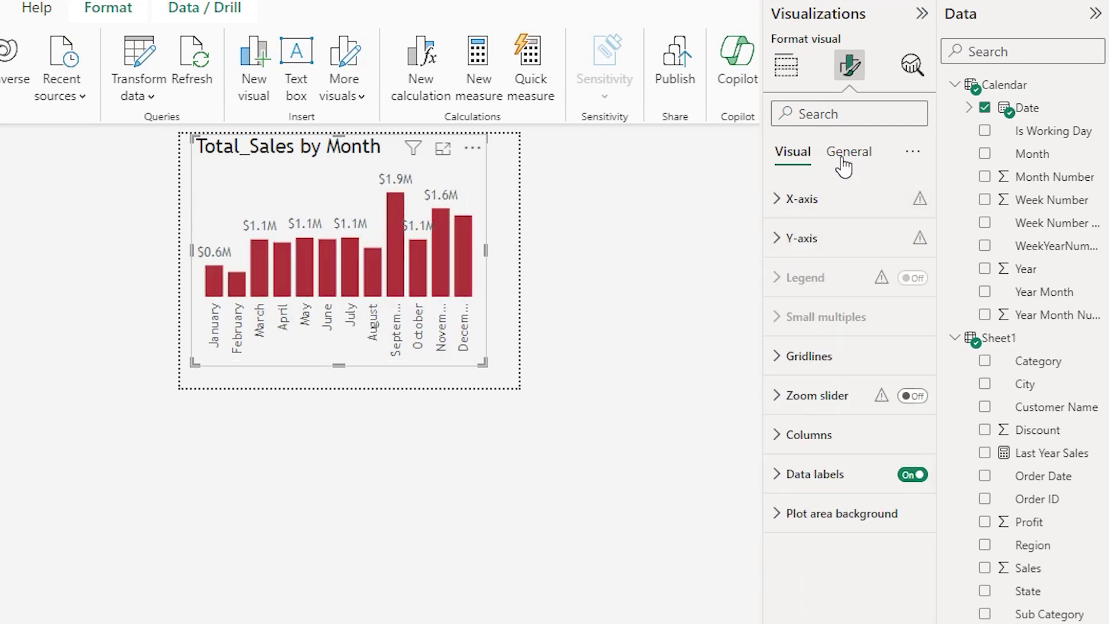
- Change the column chart's title text to "Total Sales by Month"
click(847, 151)
click(796, 238)
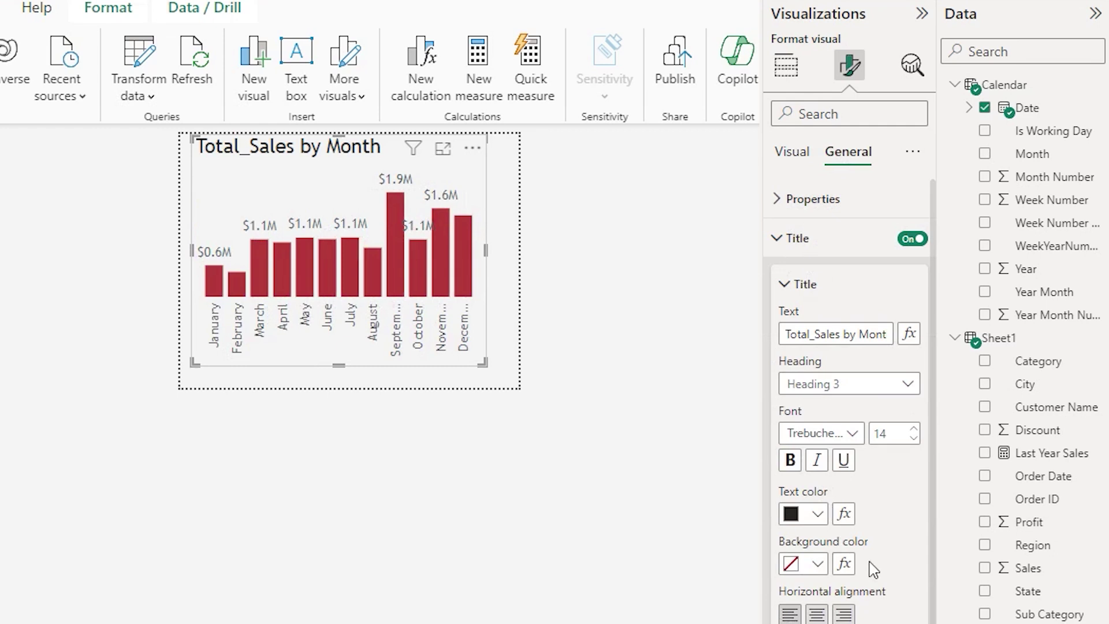
triple_click(838, 334)
text(T)
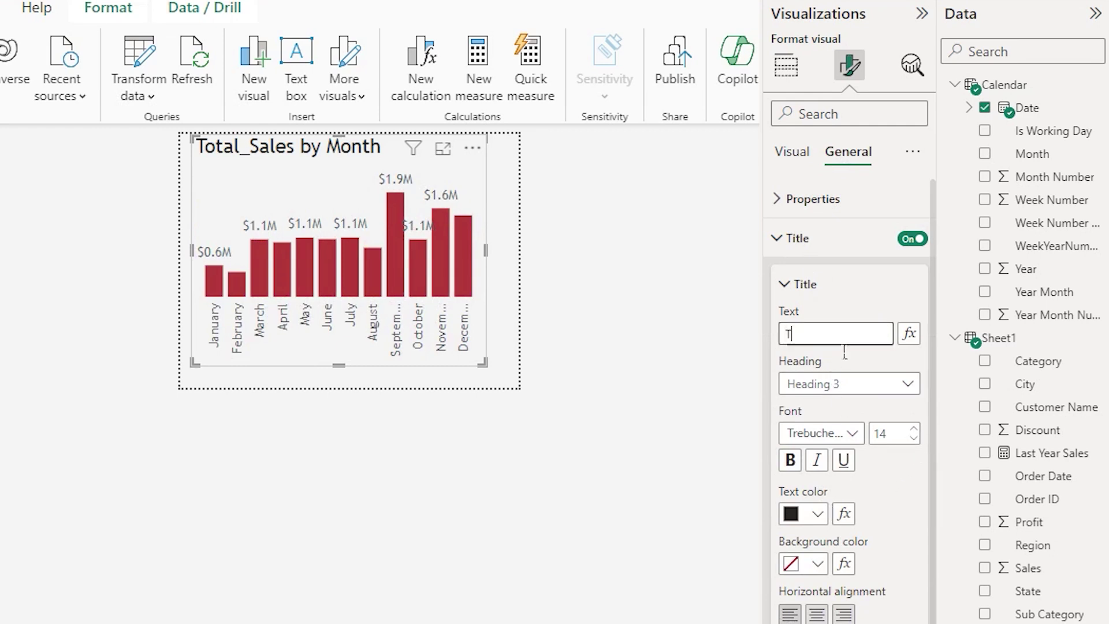
text(otal Sales by Month)
- Set the chart title's font size to 10 and center it horizontally
click(913, 439)
click(913, 439)
click(914, 438)
click(913, 438)
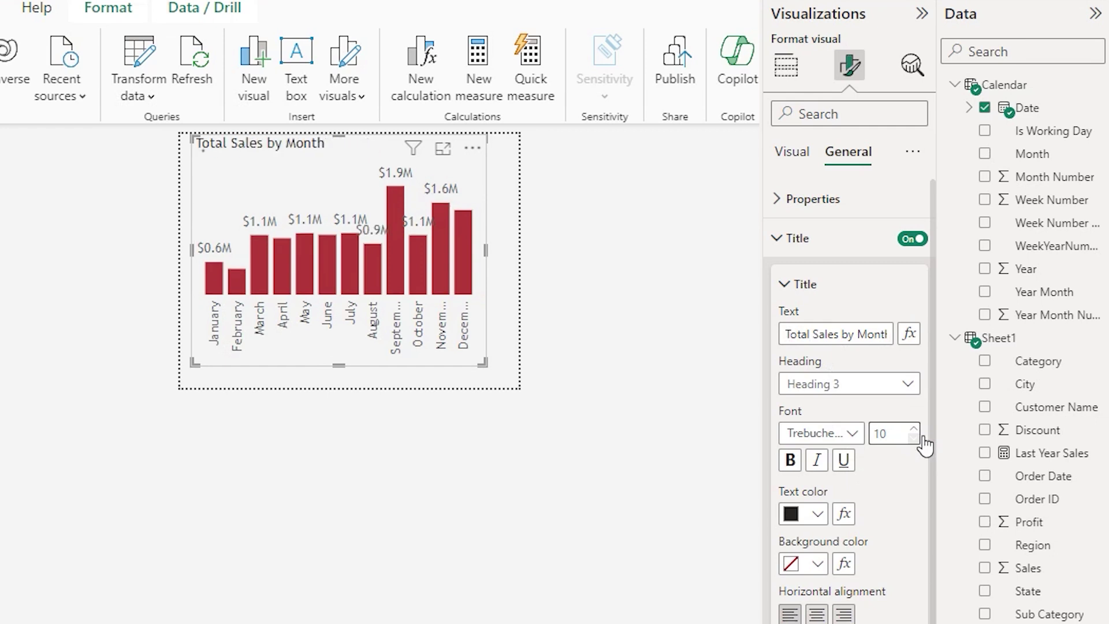
click(826, 615)
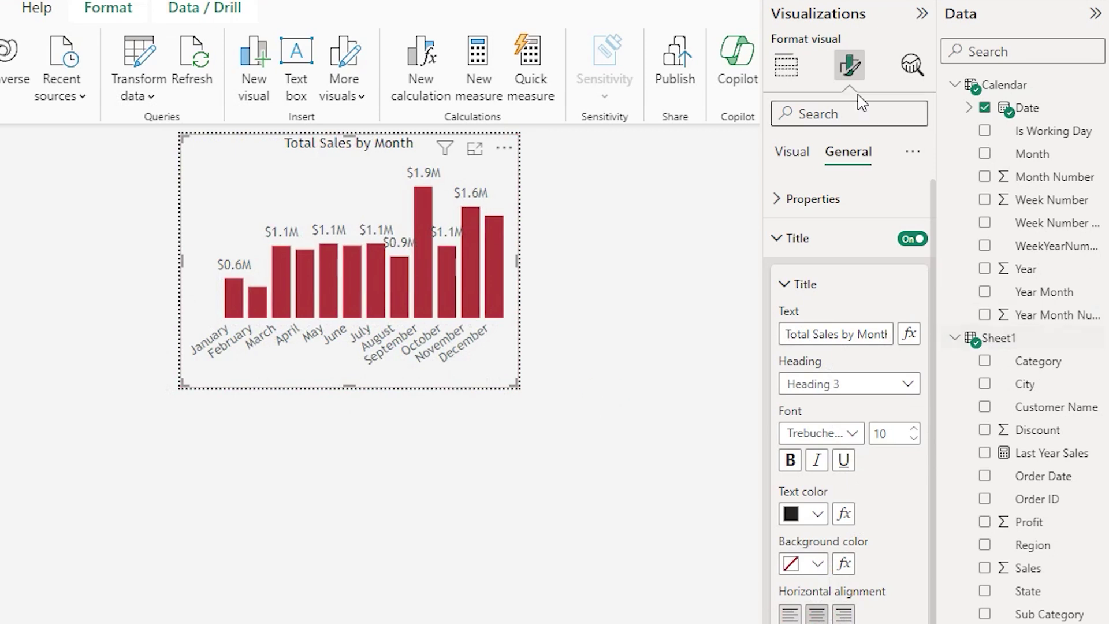
- Add a field from the data list to the tooltip fields on the tooltip page
click(786, 65)
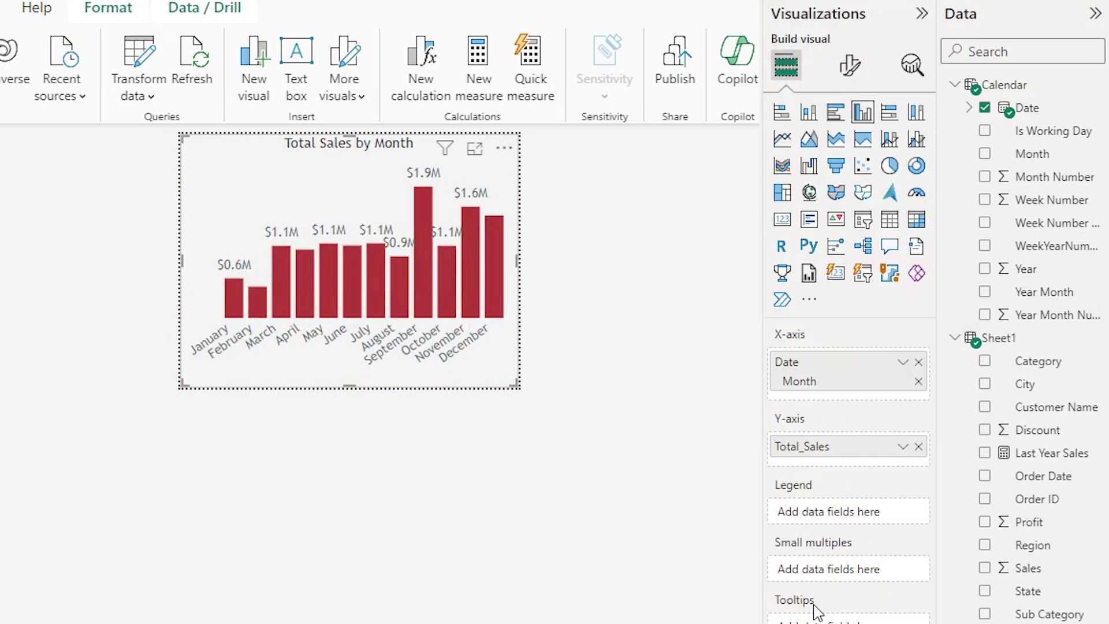
scroll(960, 598, down, 2)
drag(985, 528, 845, 515)
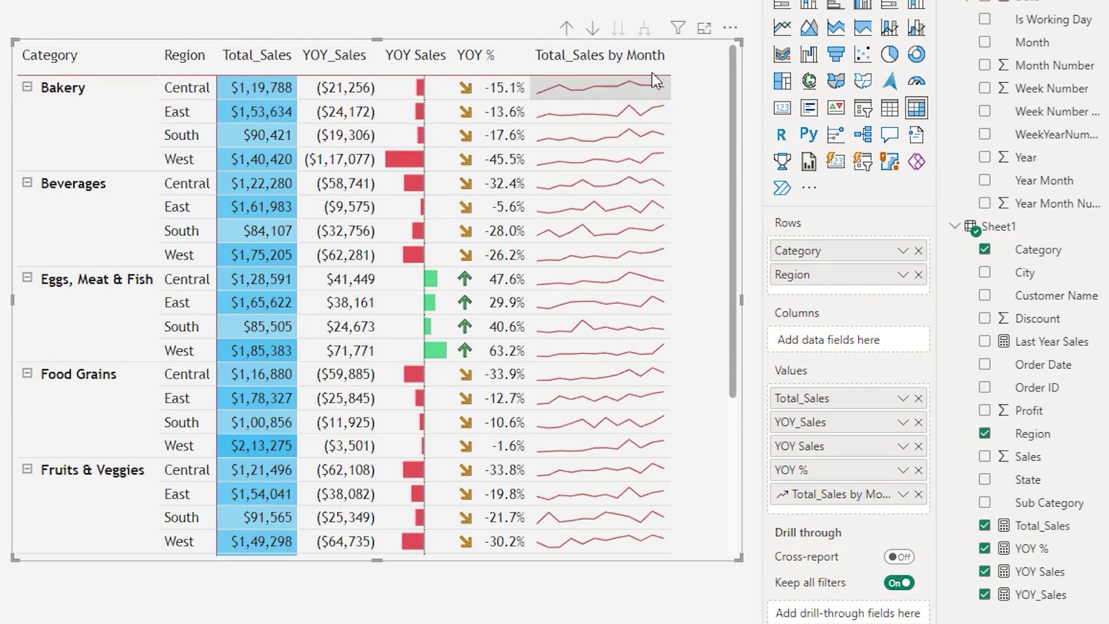
- Turn on tooltips for the matrix and pick the report page used as its tooltip
click(849, 35)
click(853, 83)
text(tool)
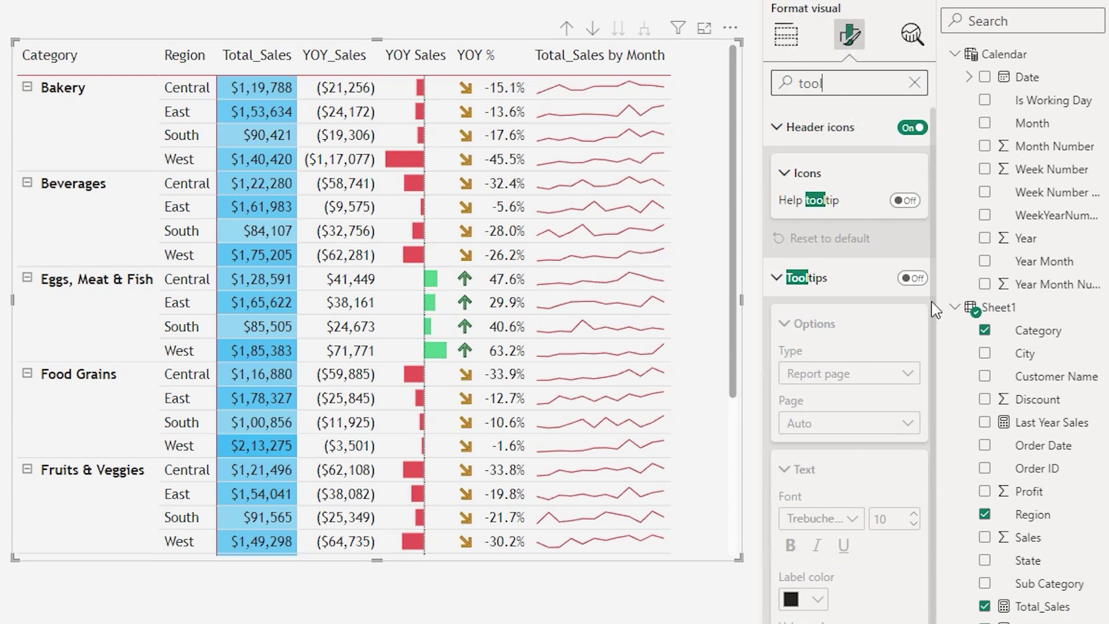
click(913, 278)
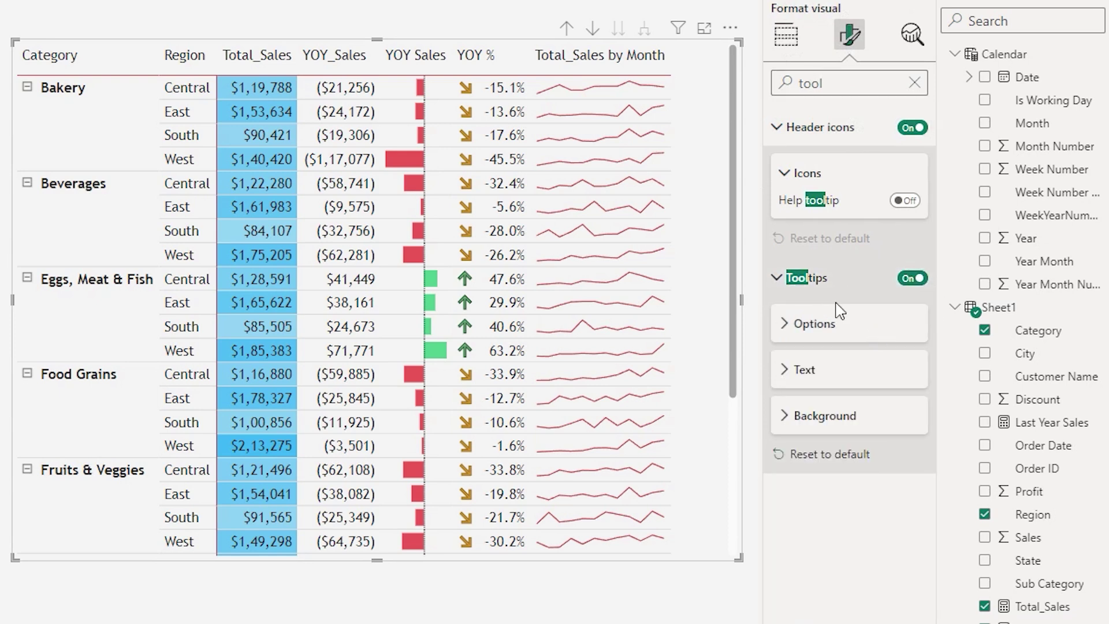
click(798, 328)
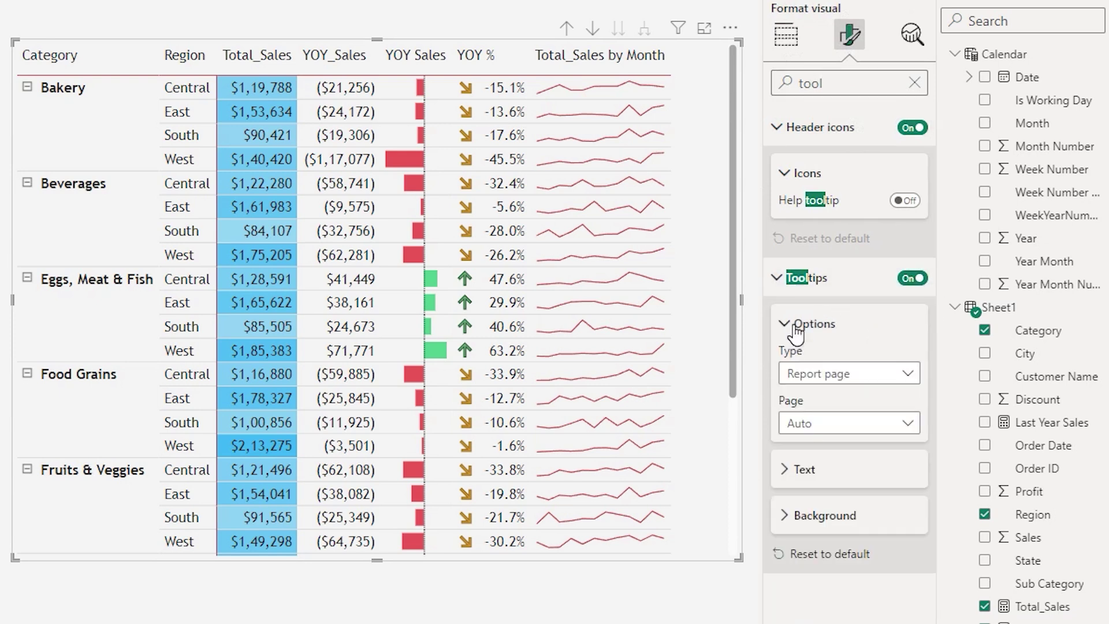
click(846, 424)
click(832, 492)
- Rename the page holding the monthly sales chart as "Tooltip by Month"
double_click(252, 578)
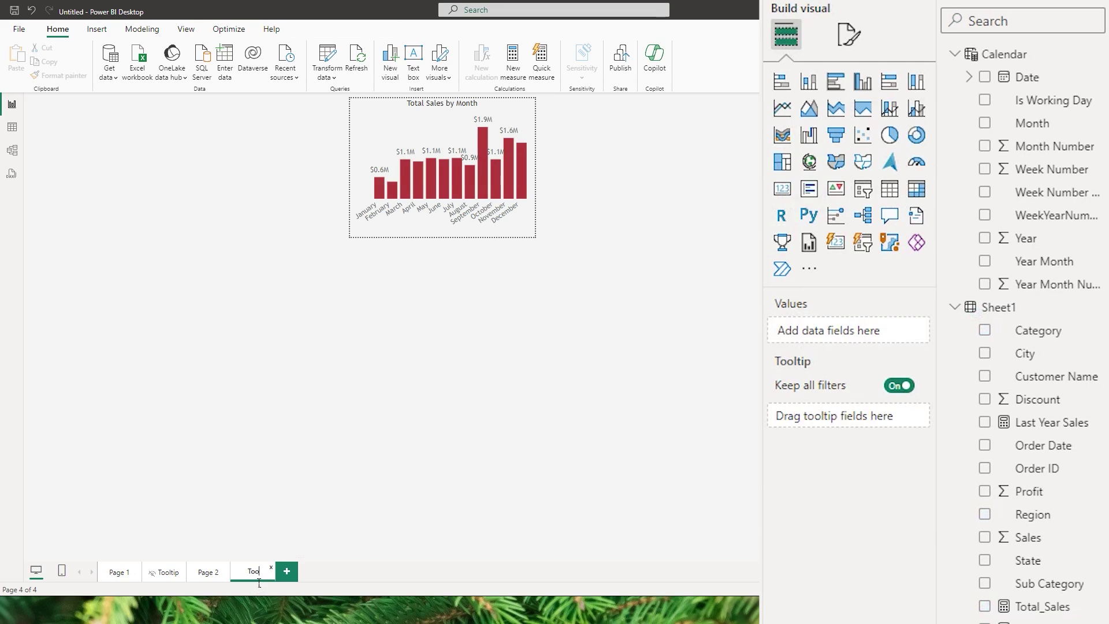
text(Tooltip by Month)
key(Return)
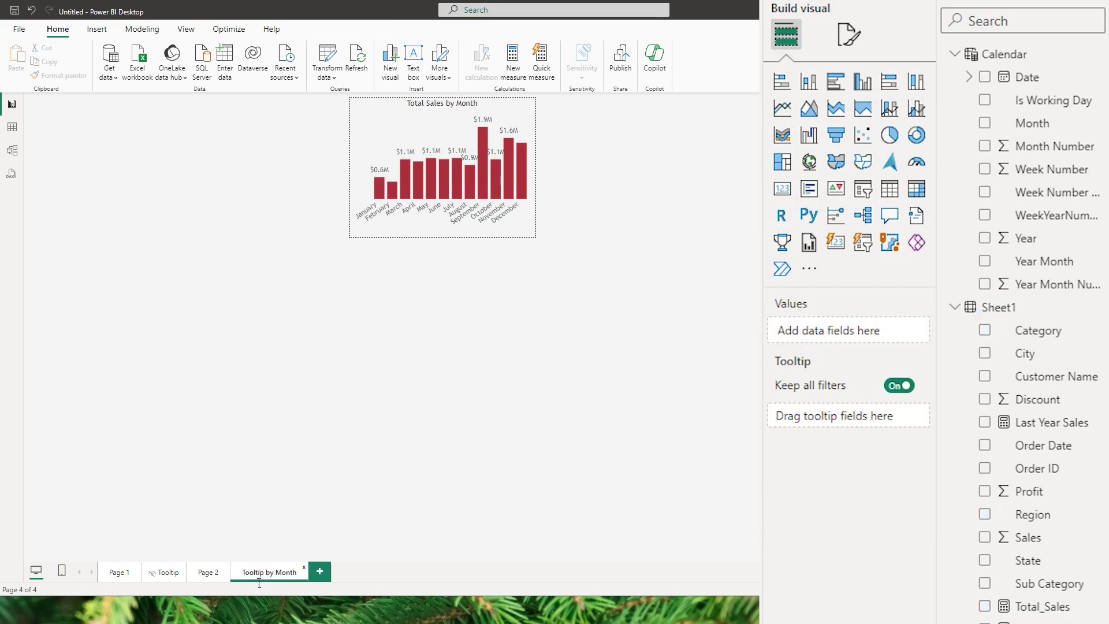
- On Page 2, find the matrix's tooltip settings and preview the report-page tooltip on the sparkline for Bakery in the East region
click(208, 573)
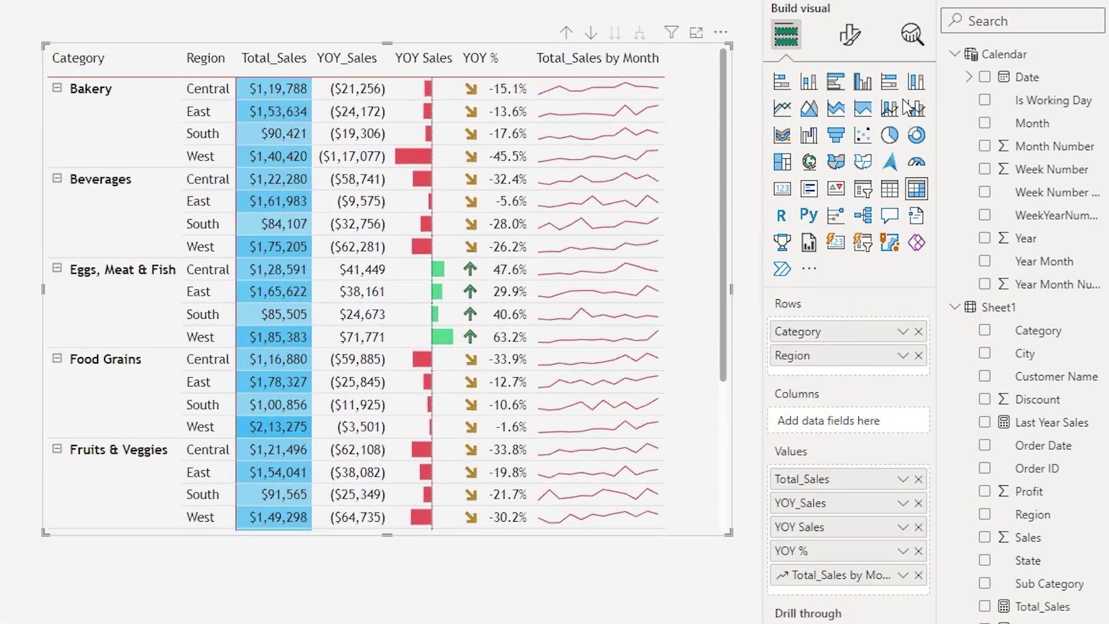
click(850, 35)
click(853, 98)
text(too)
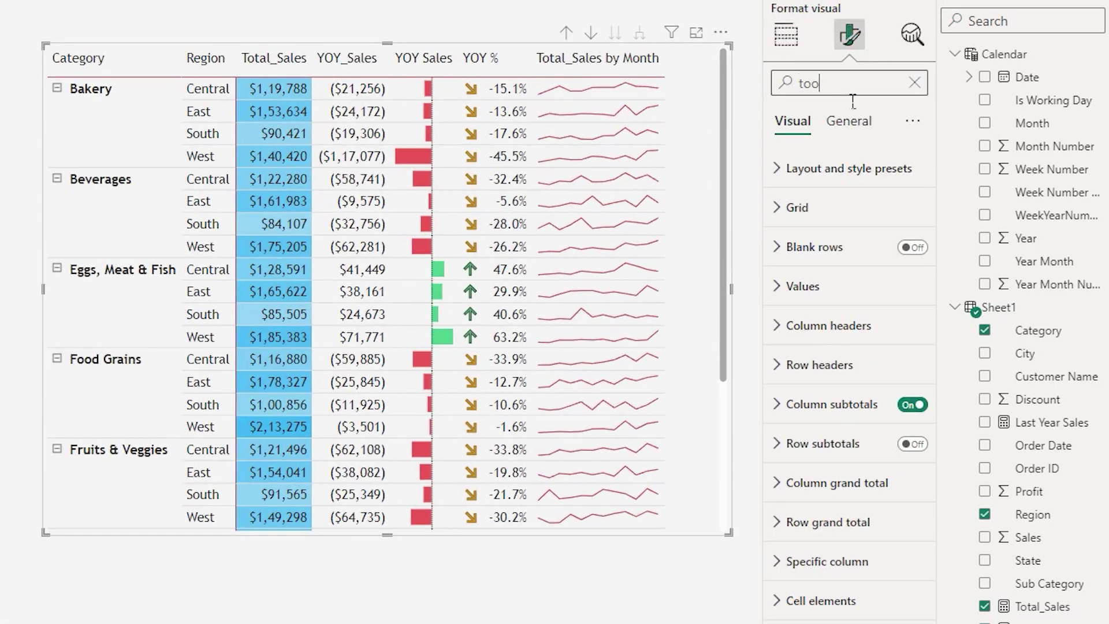
text(l)
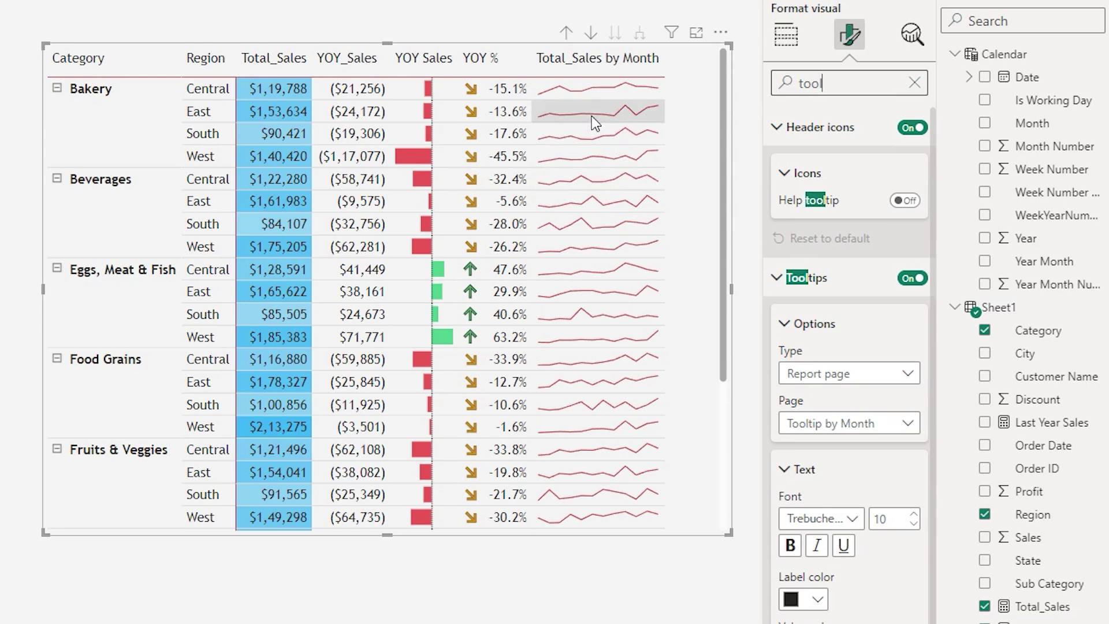
mouse_move(591, 116)
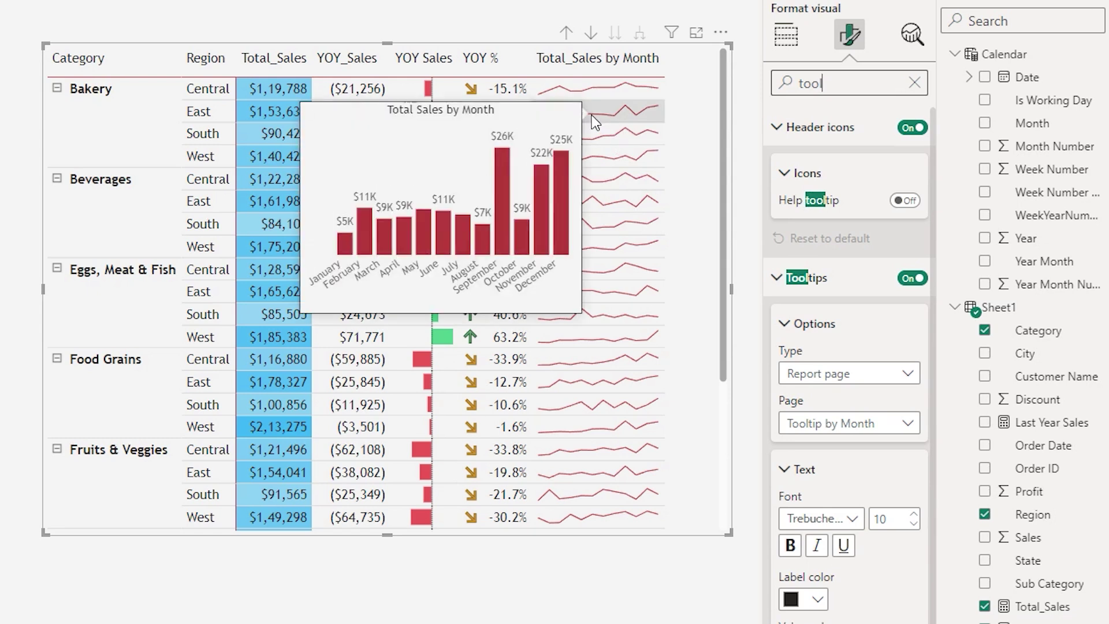
key(Escape)
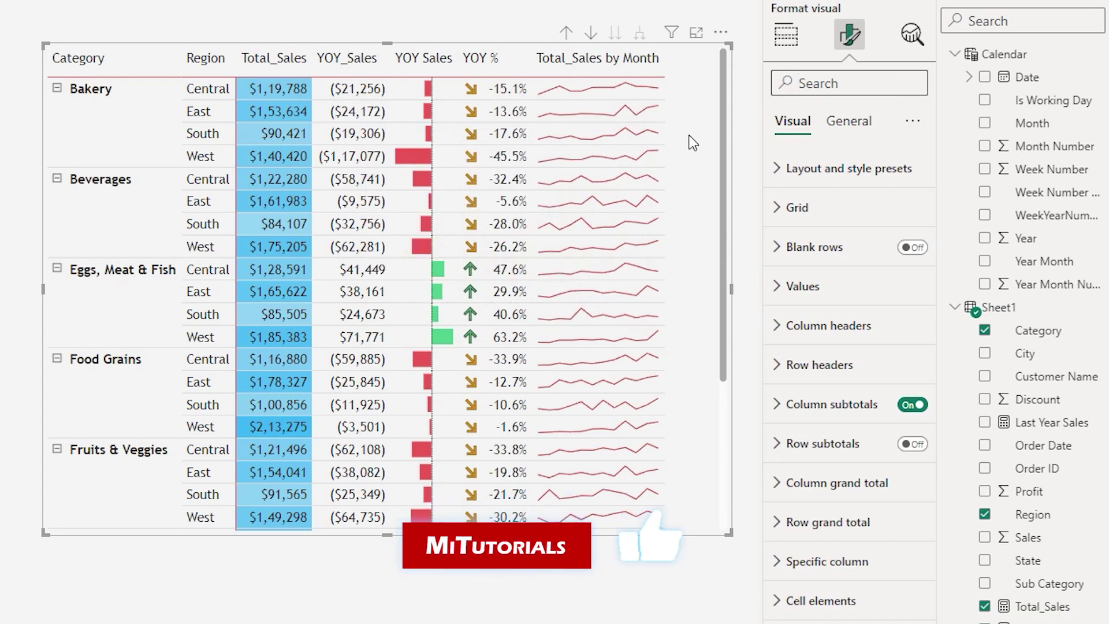
- Turn on blank rows between the category groups of the matrix and show their color options
click(913, 249)
click(784, 248)
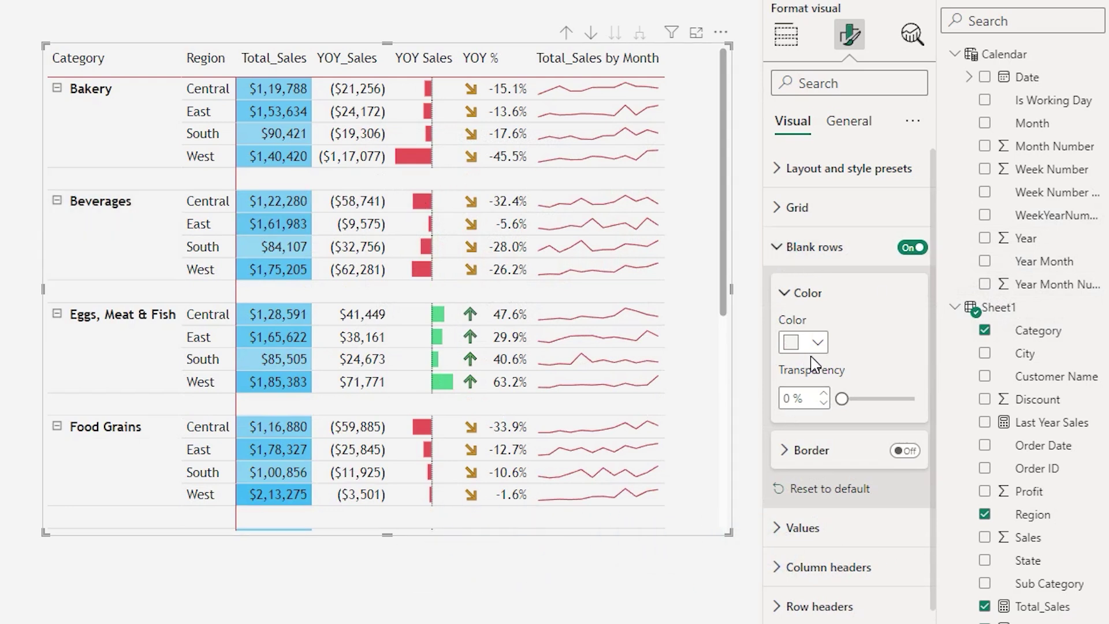
- Set the matrix's global font size to 12 and enlarge the matrix so that all its columns fit
click(848, 83)
text(size)
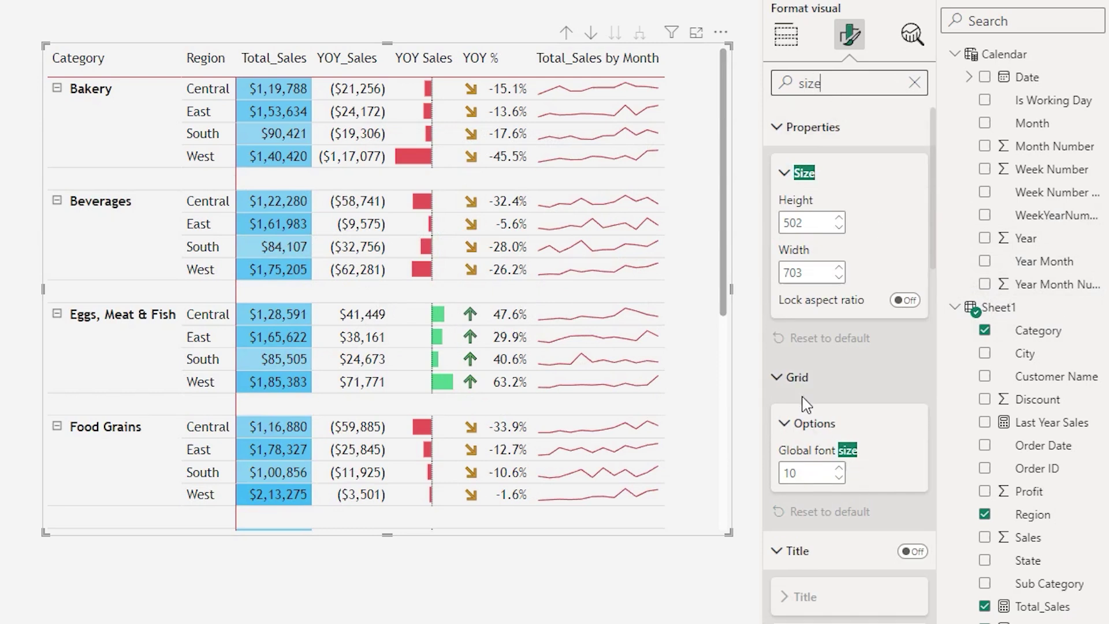
click(839, 468)
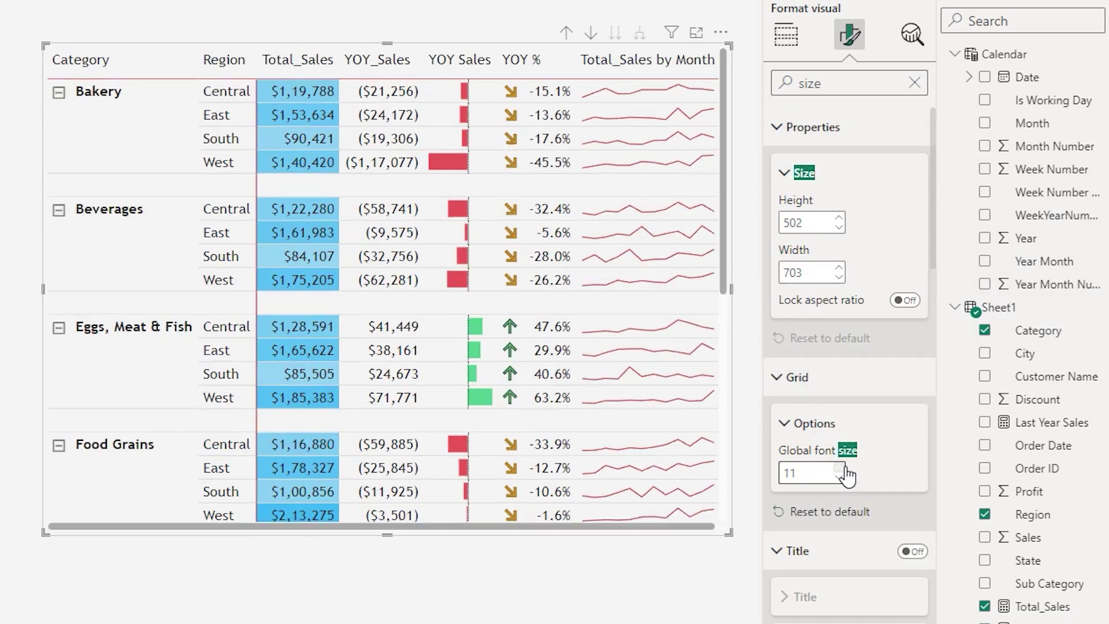
click(840, 469)
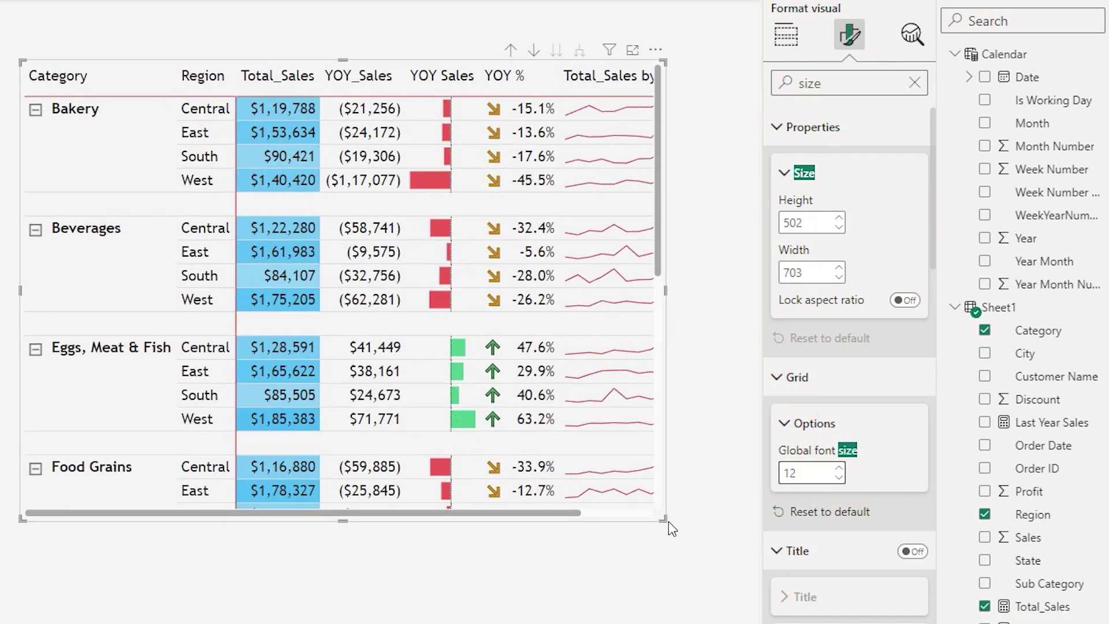
drag(647, 523, 683, 586)
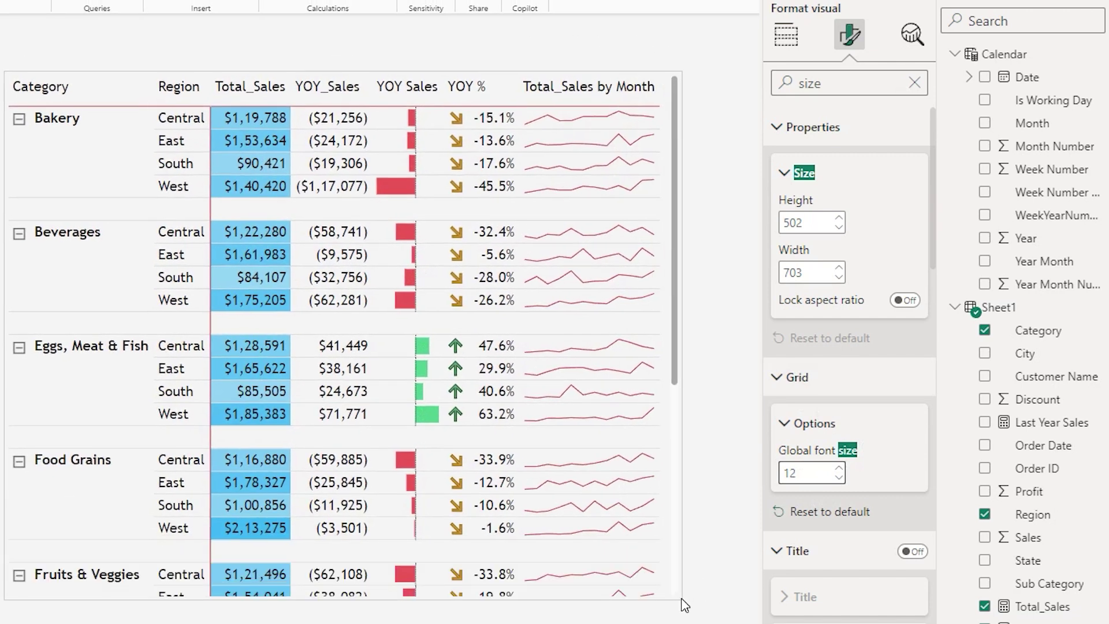
click(685, 583)
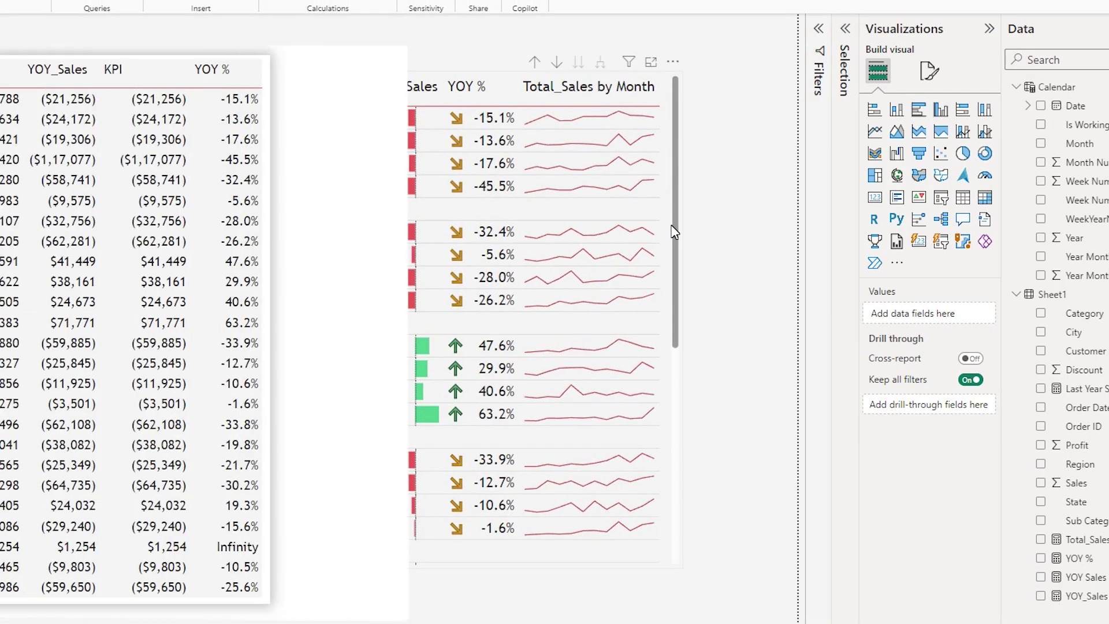